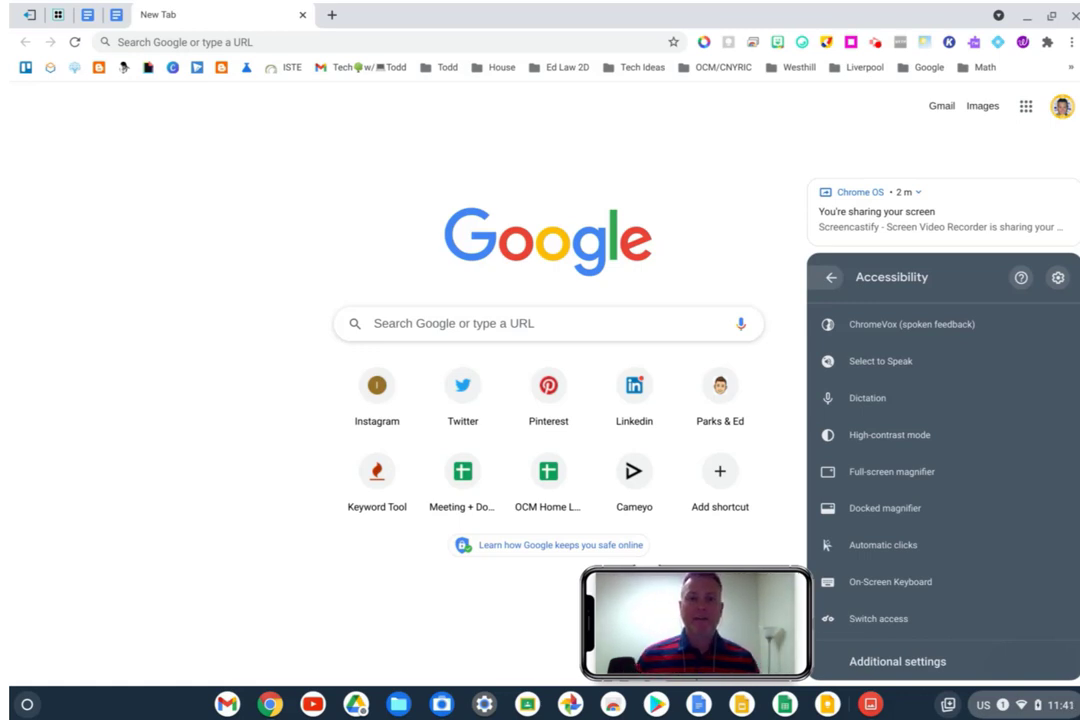
Open the system accessibility options, look through the full list including the additional settings, and turn on ChromeVox spoken feedback
key(Escape)
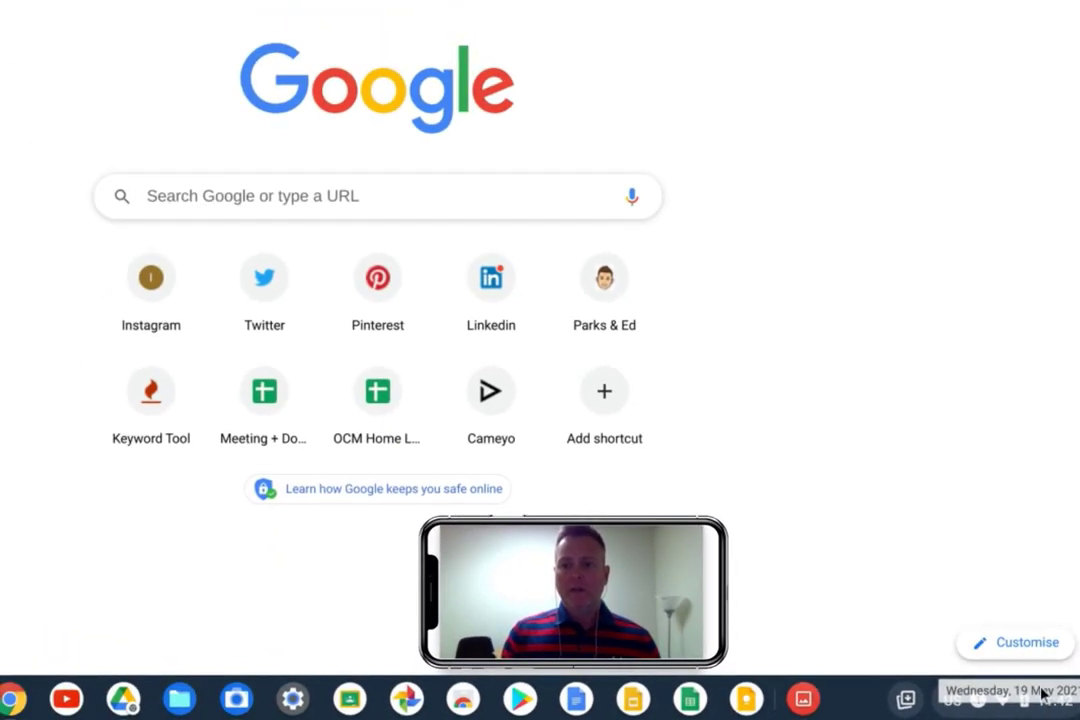
click(1043, 692)
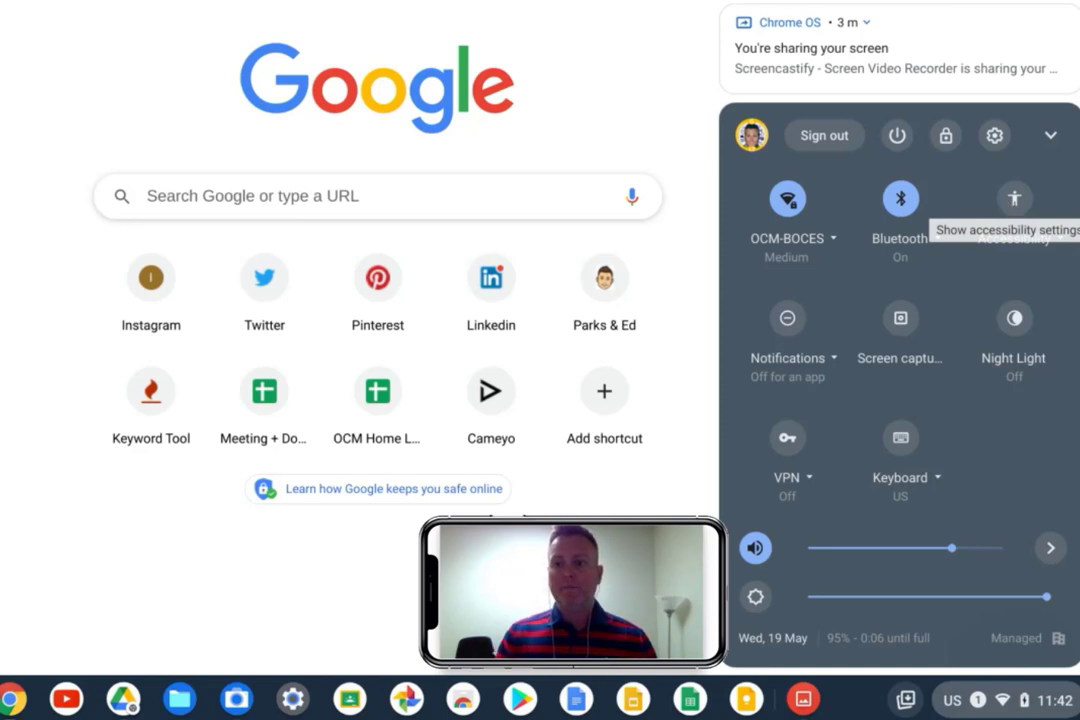
click(1007, 240)
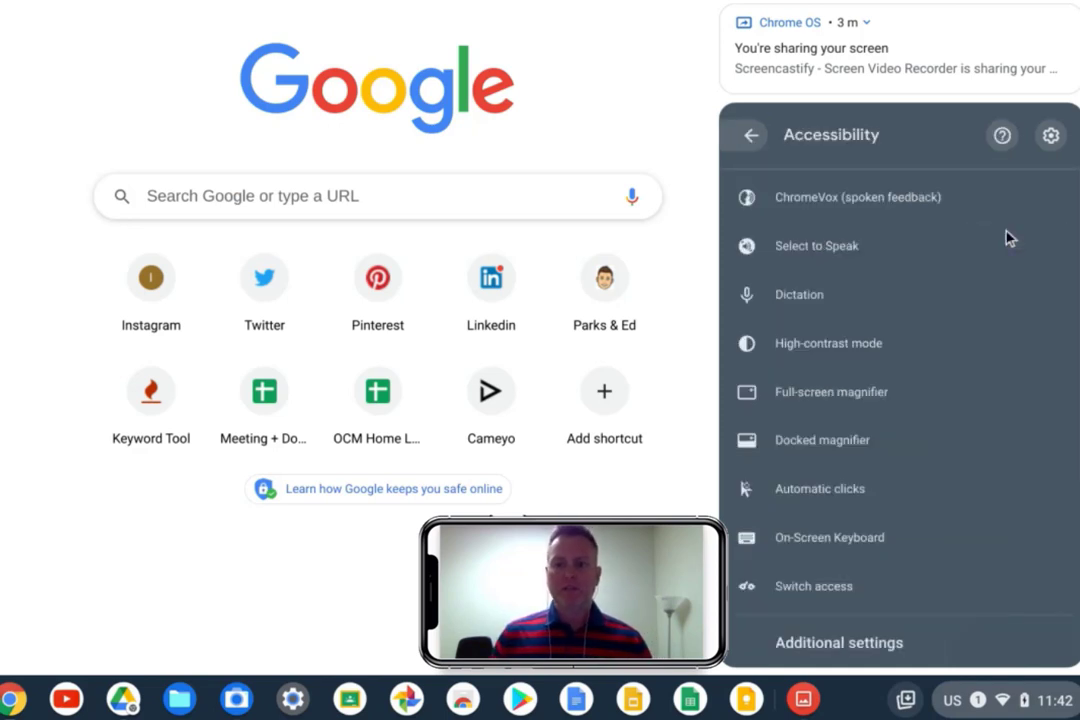
scroll(1007, 238, down, 5)
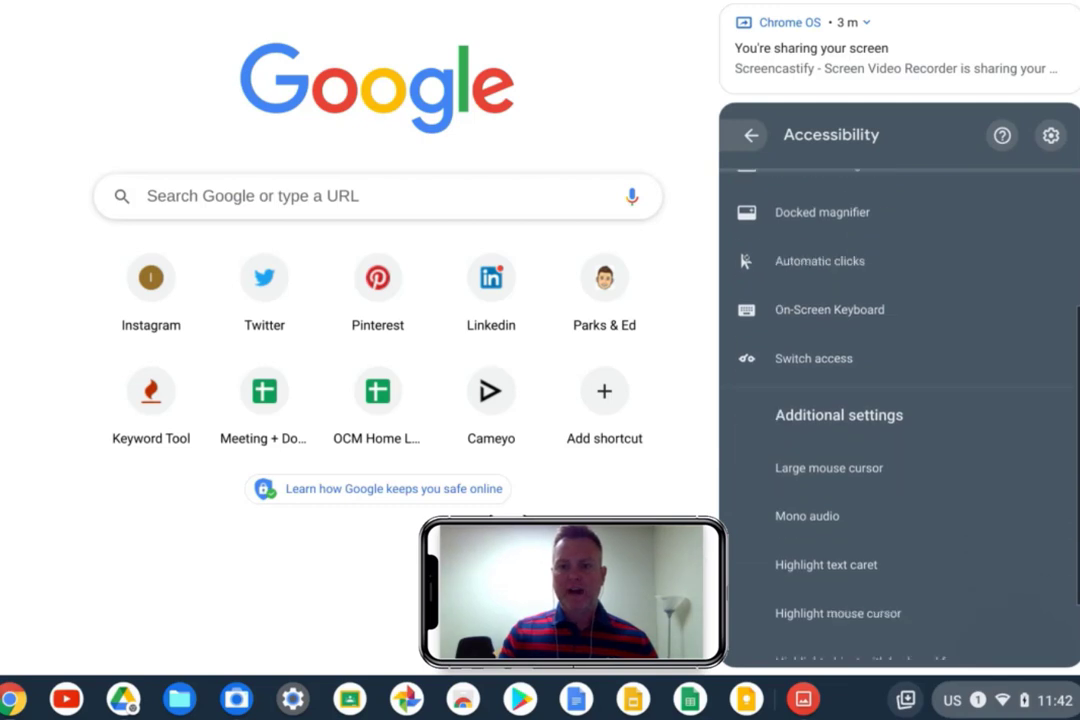
scroll(900, 400, down, 1)
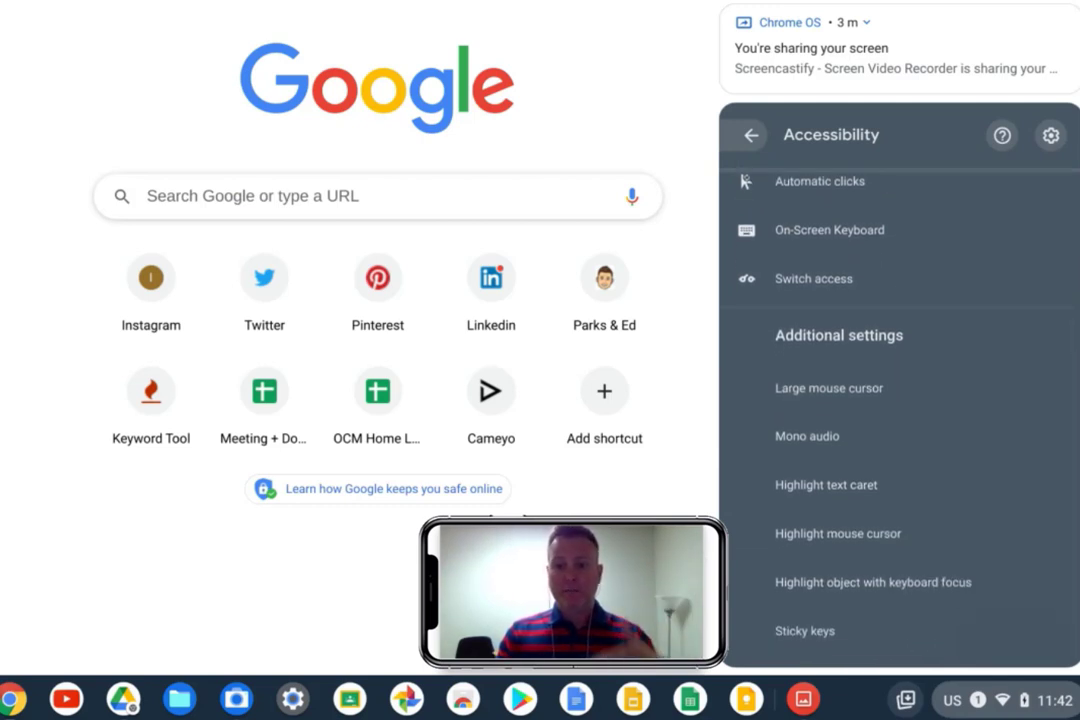
scroll(900, 400, up, 5)
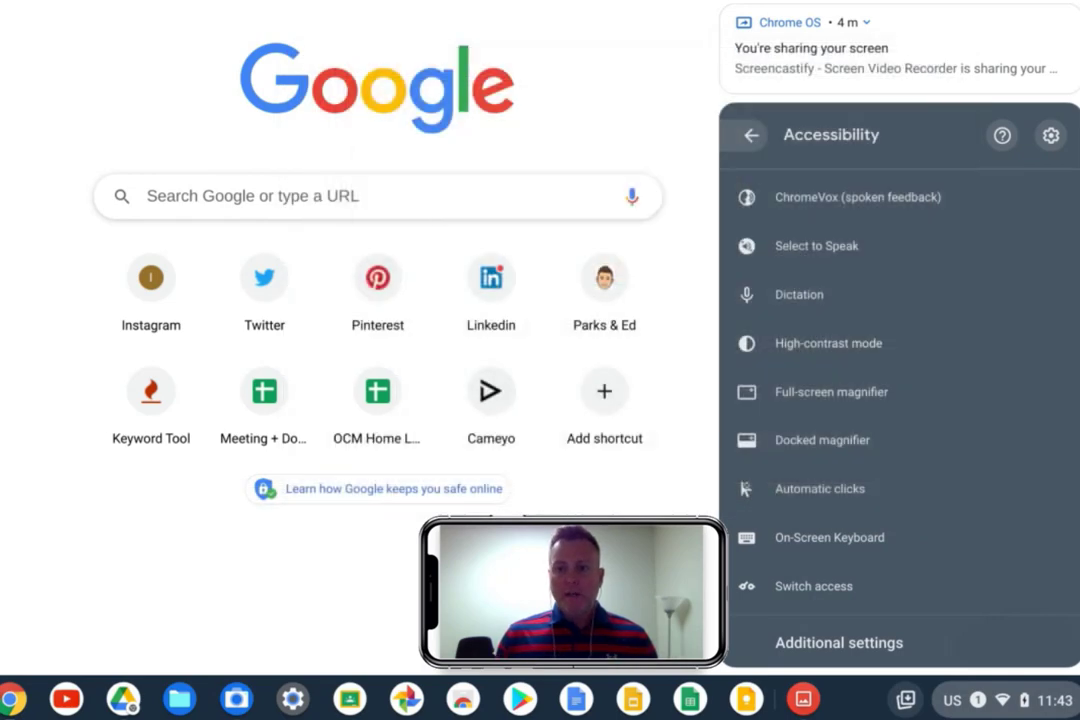
click(839, 202)
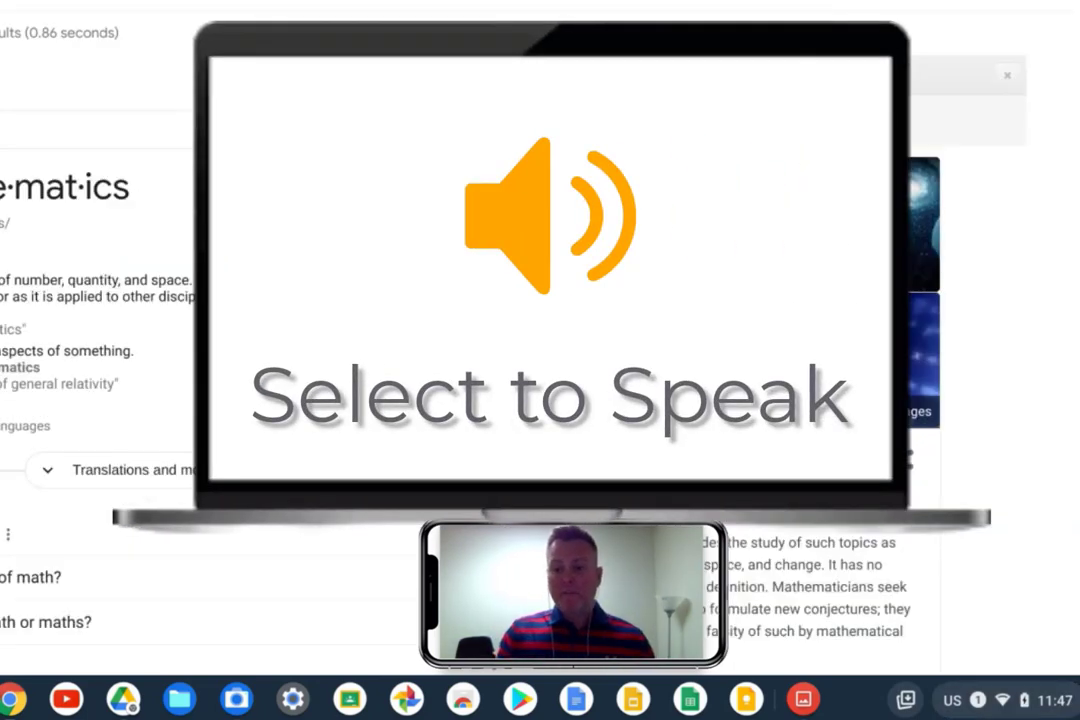
Turn on Select to Speak in the system accessibility options
click(1029, 706)
click(1008, 207)
click(817, 246)
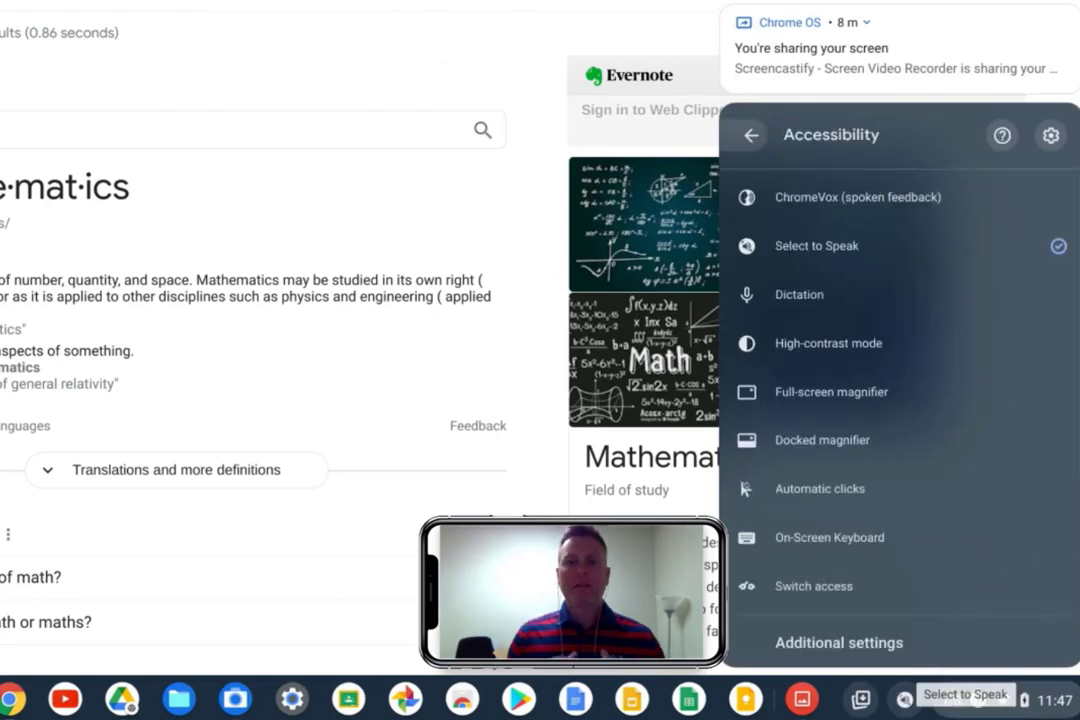
Have Select to Speak read the noun definition of mathematics aloud, then pause the reading and open its speed choices
click(904, 699)
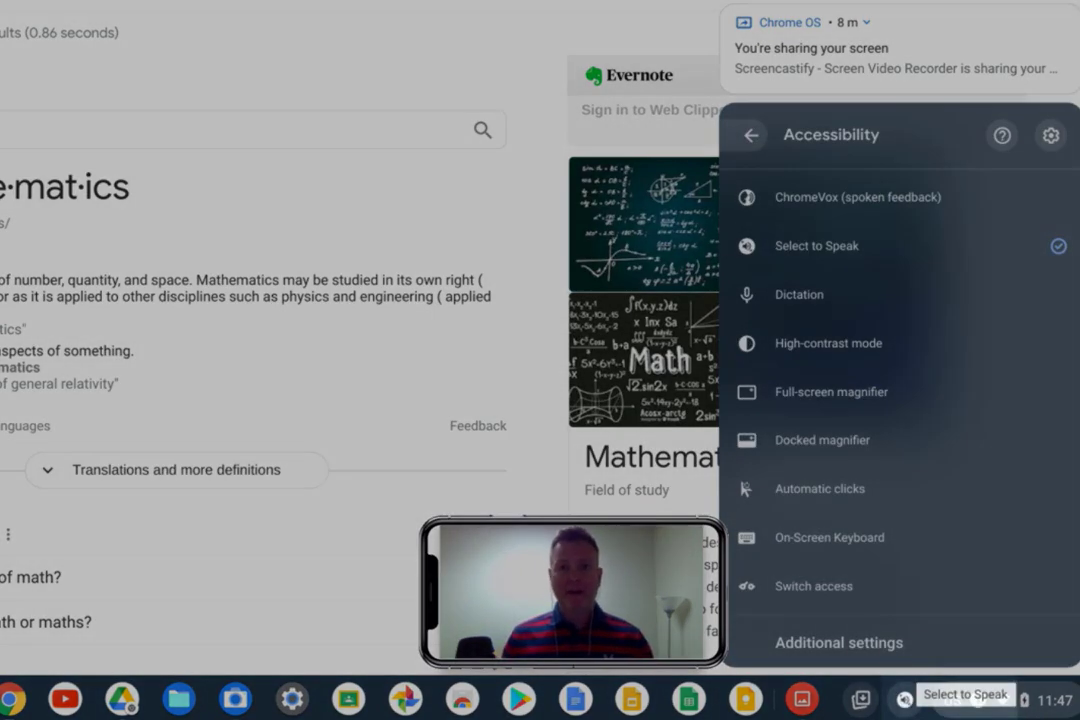
click(905, 700)
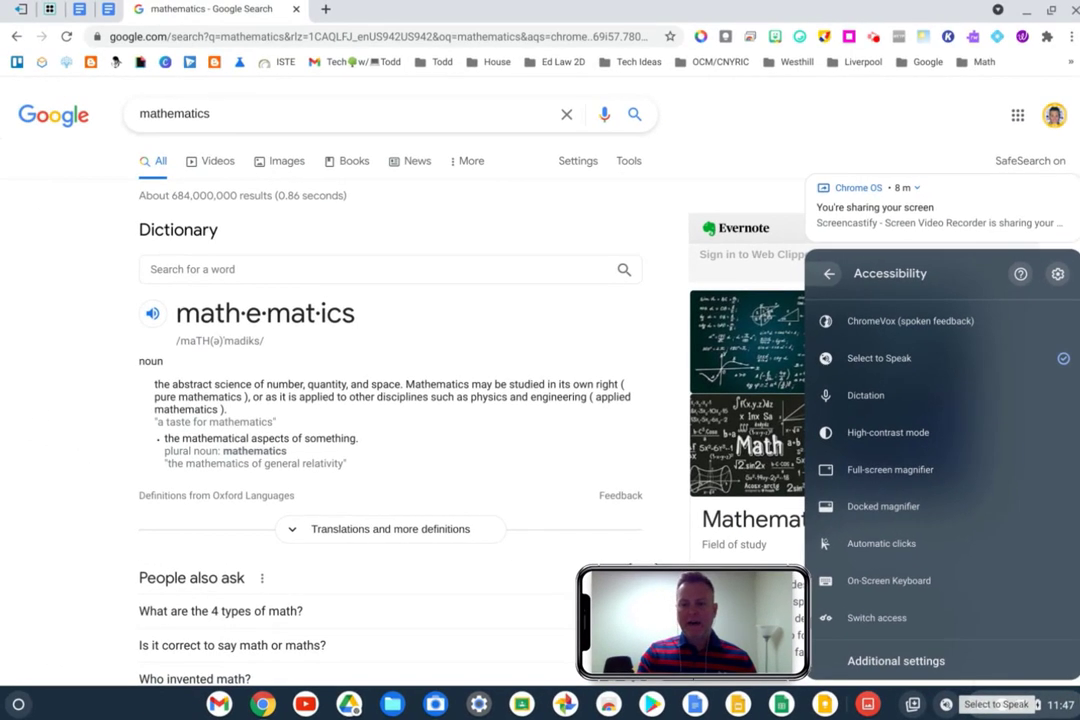
click(908, 706)
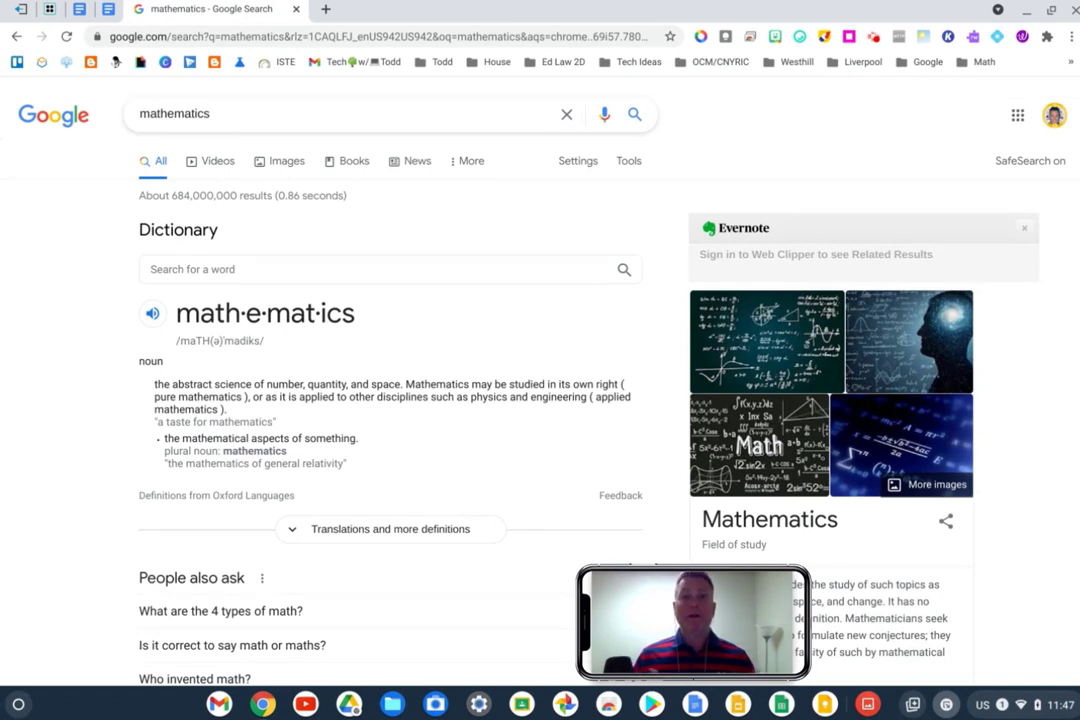
drag(116, 353, 641, 469)
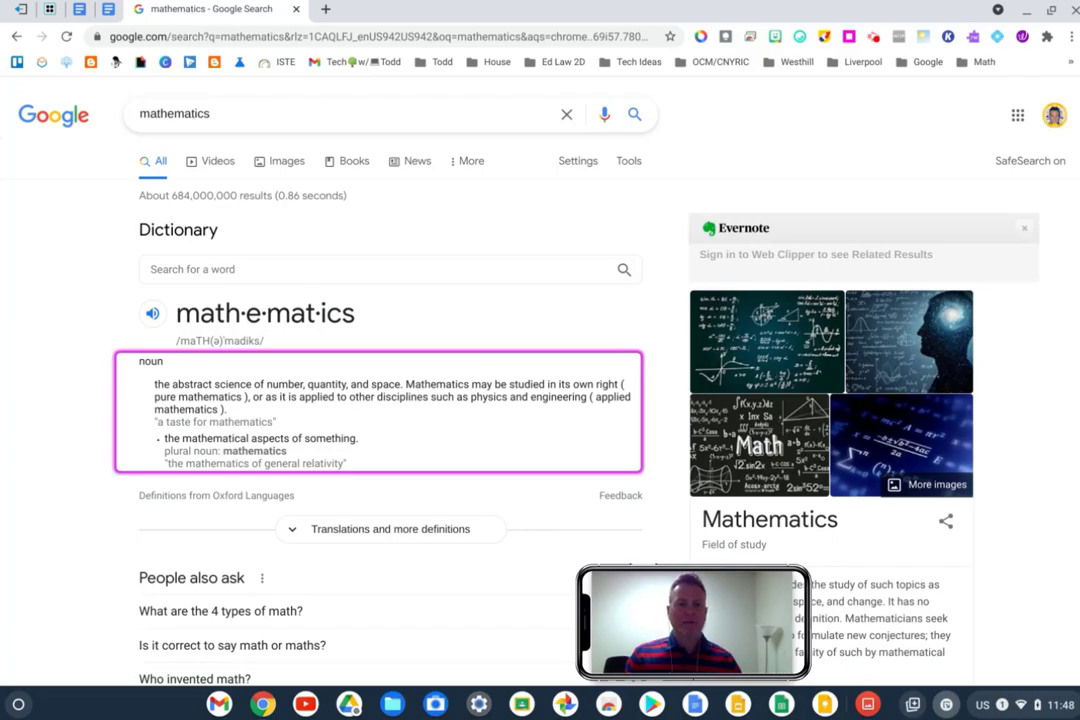
drag(115, 352, 642, 472)
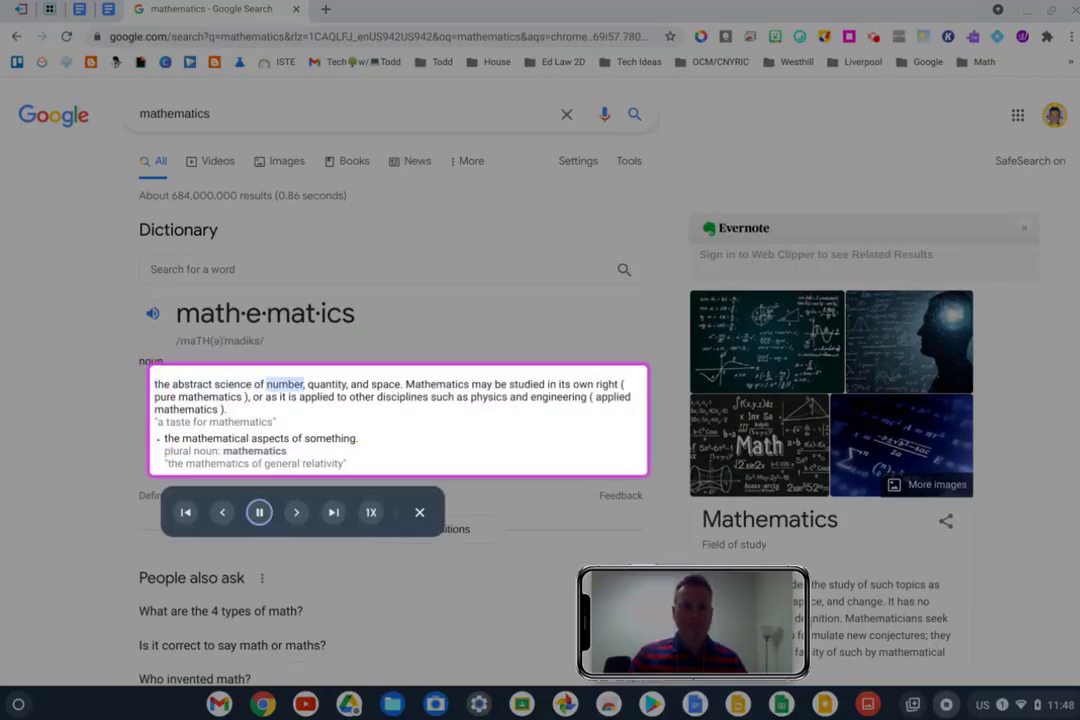
click(258, 513)
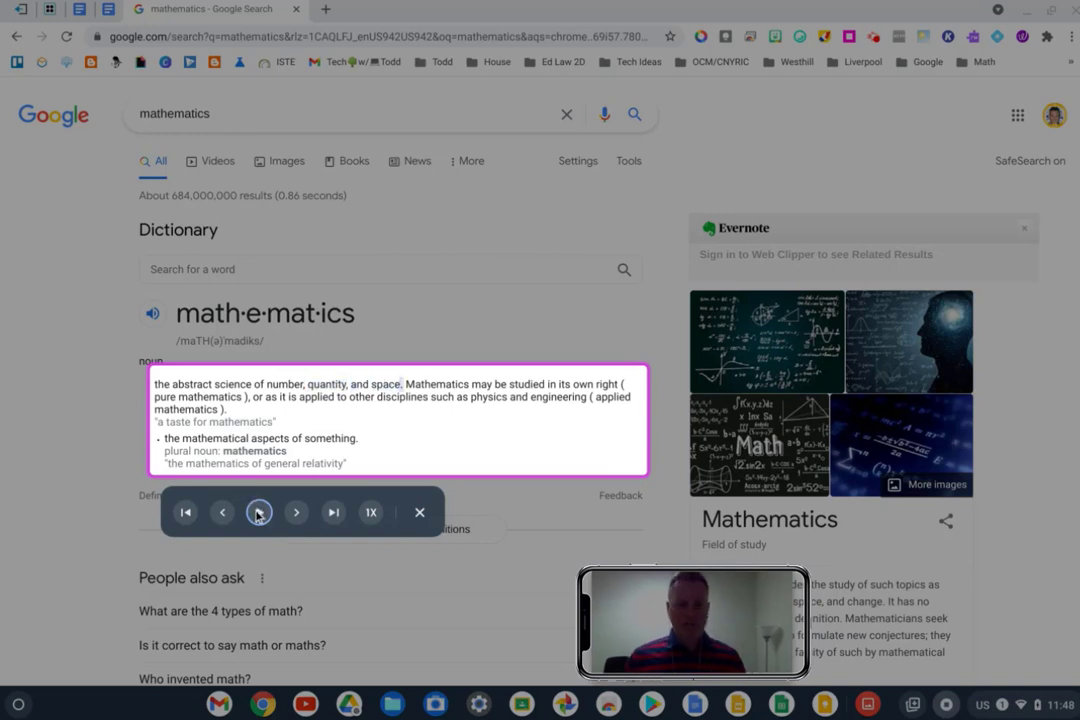
click(369, 512)
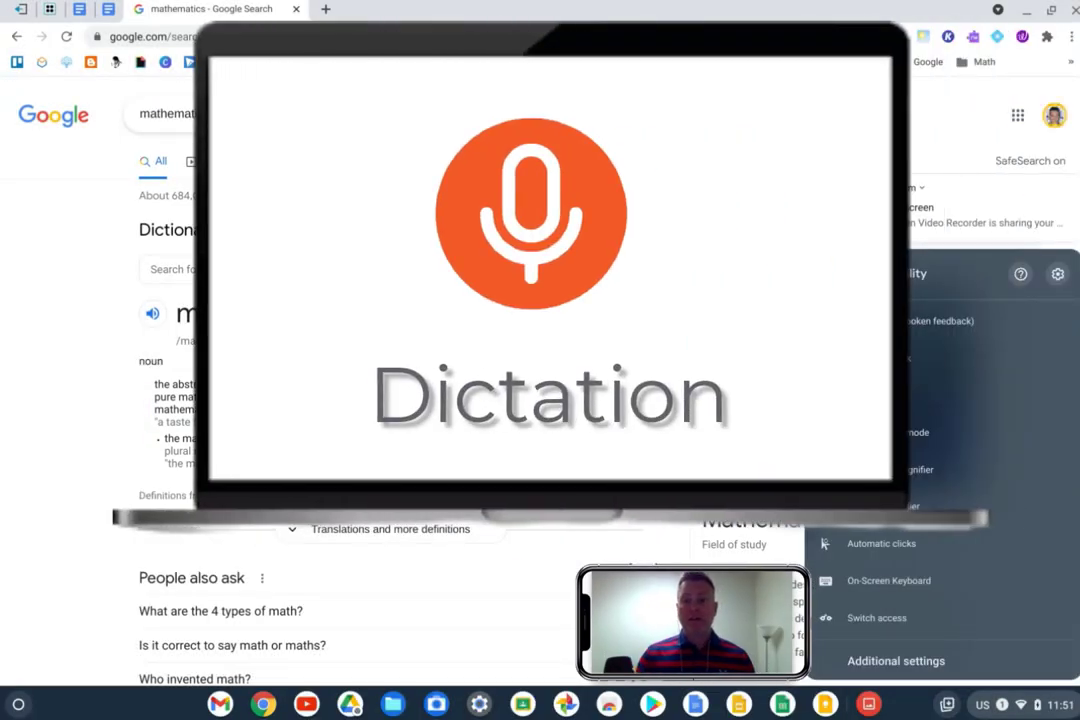
Turn on the Dictation accessibility feature and clear the existing query from the Google search box
click(883, 401)
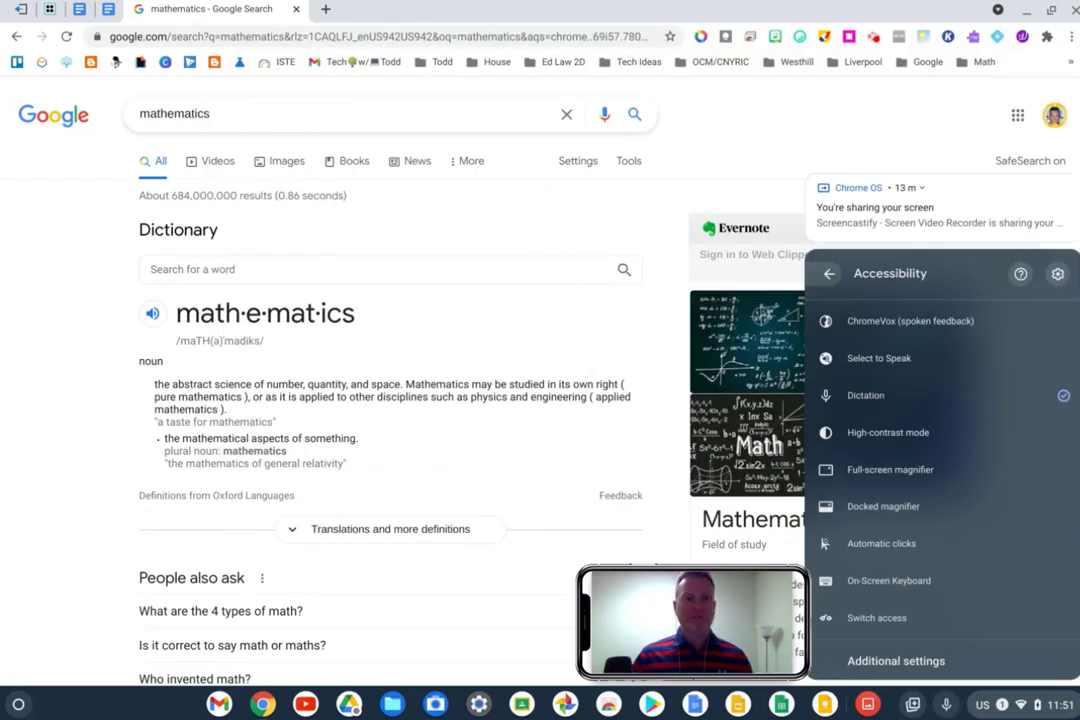
drag(211, 112, 105, 116)
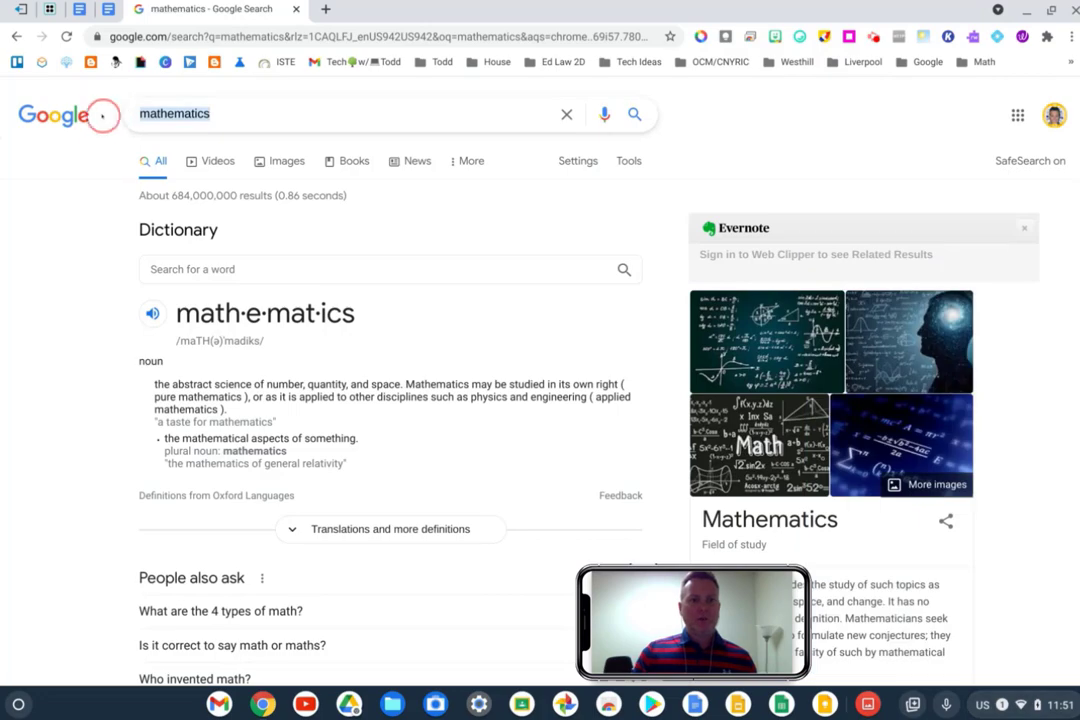
key(BackSpace)
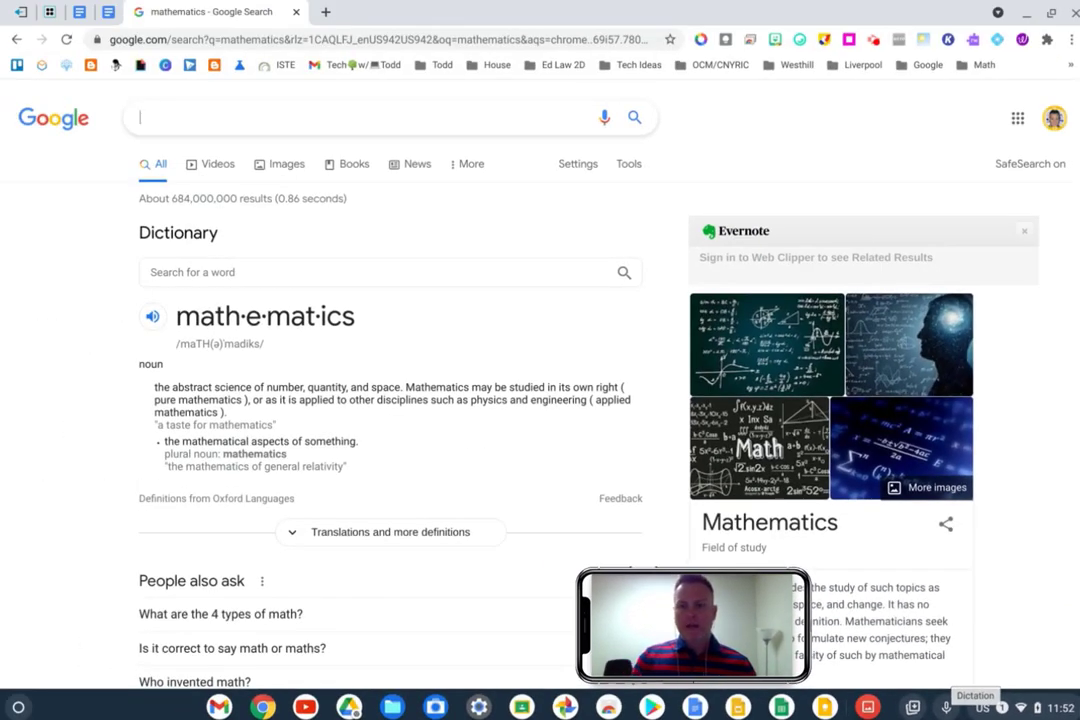
Try dictating a sentence into the search box, clear it, and enter "Pythagorean theorem" as the query
click(946, 707)
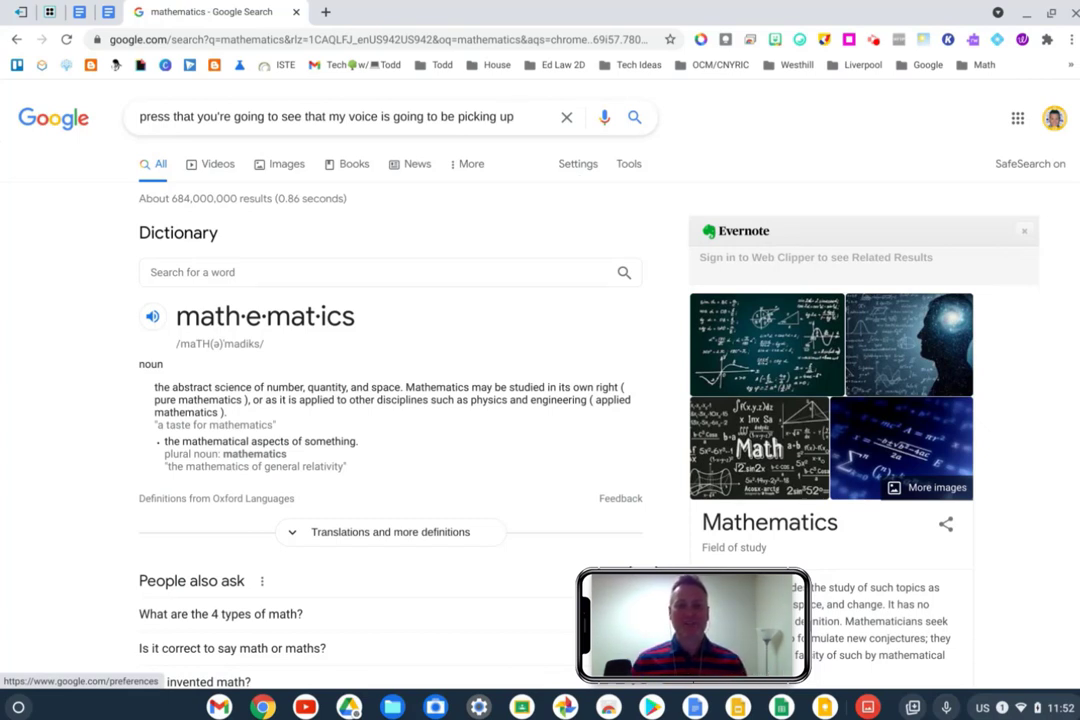
click(566, 116)
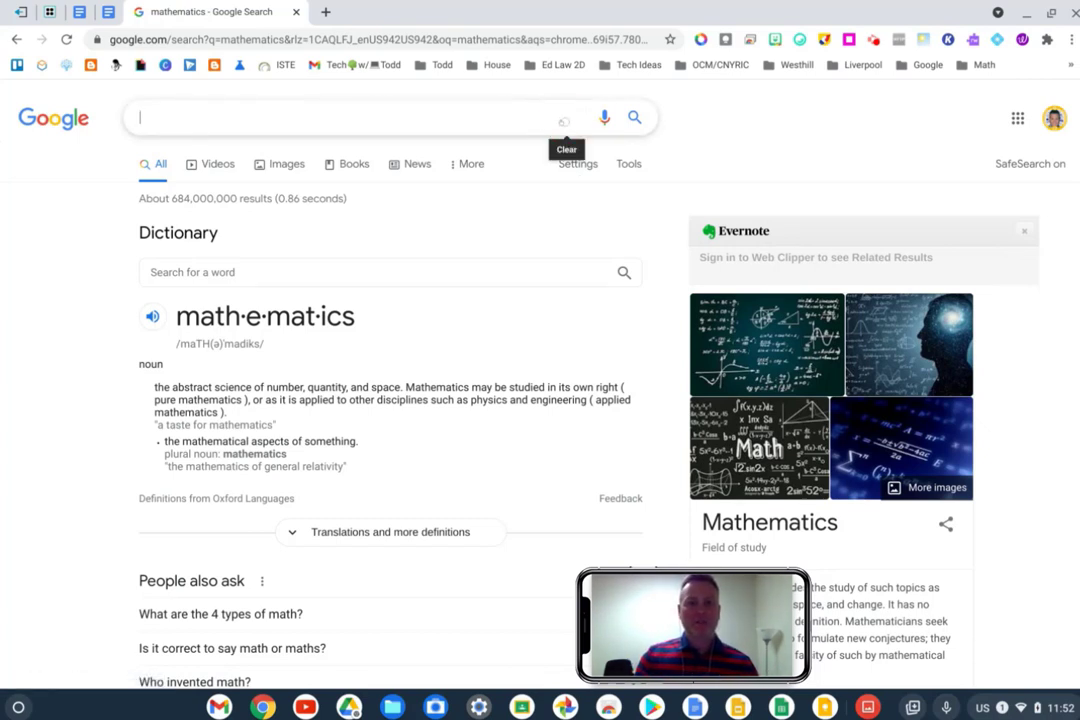
text(Pythagorean theorem)
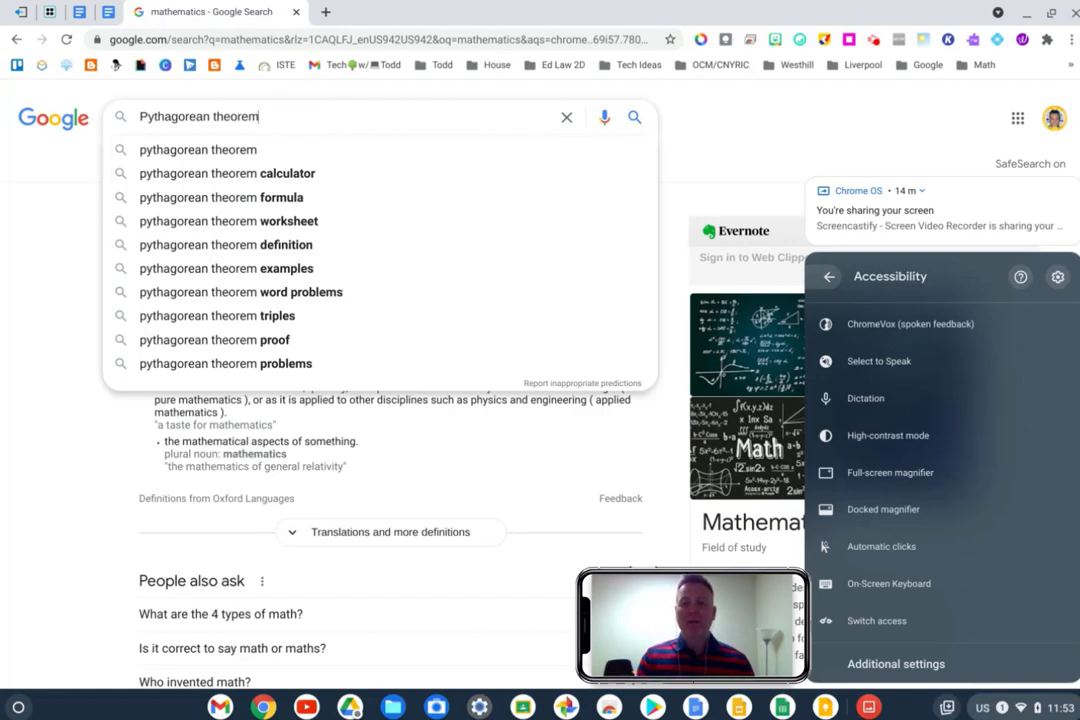
Turn on high-contrast mode to preview the inverted screen colours and turn it off again
click(922, 436)
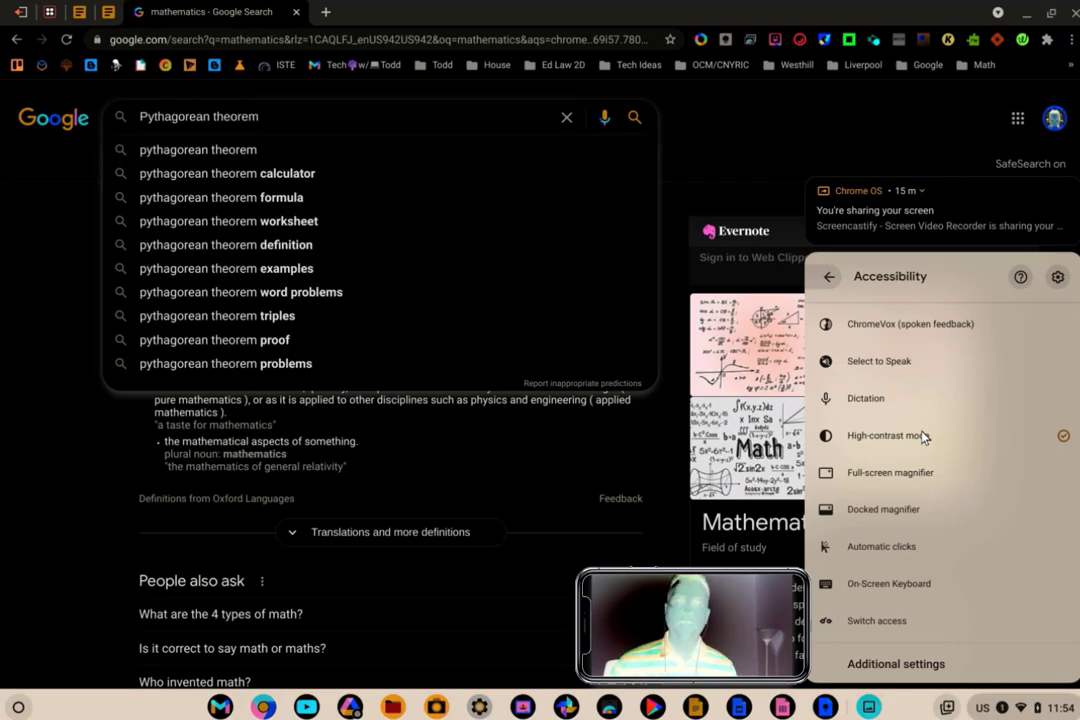
click(922, 437)
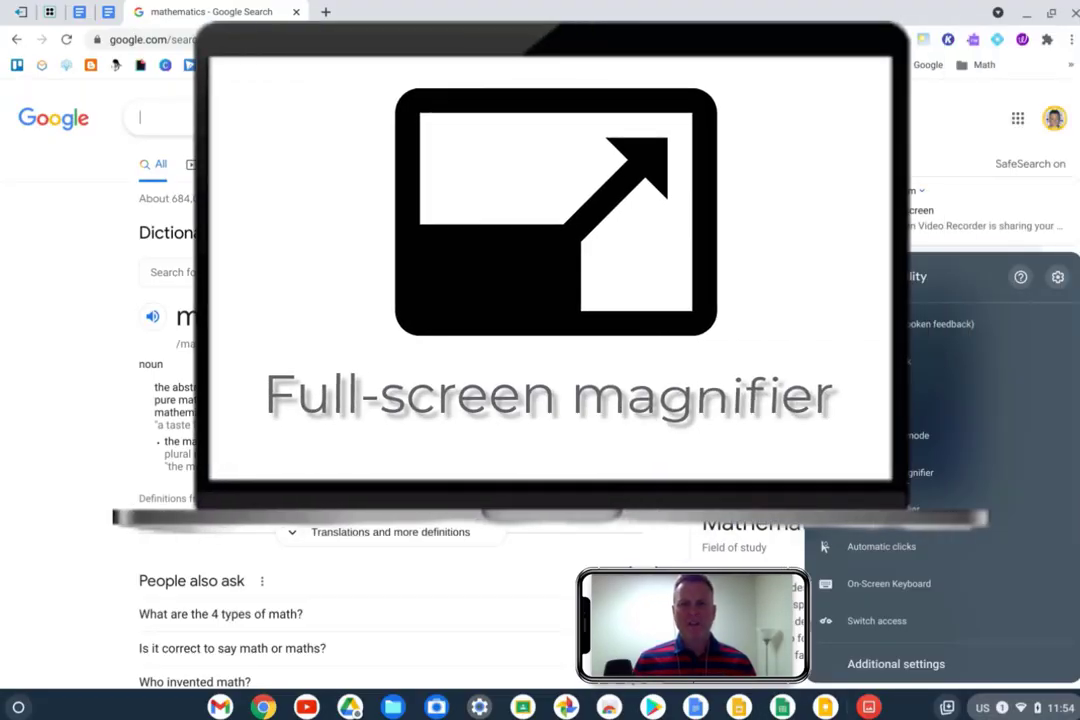
scroll(540, 388, up, 5)
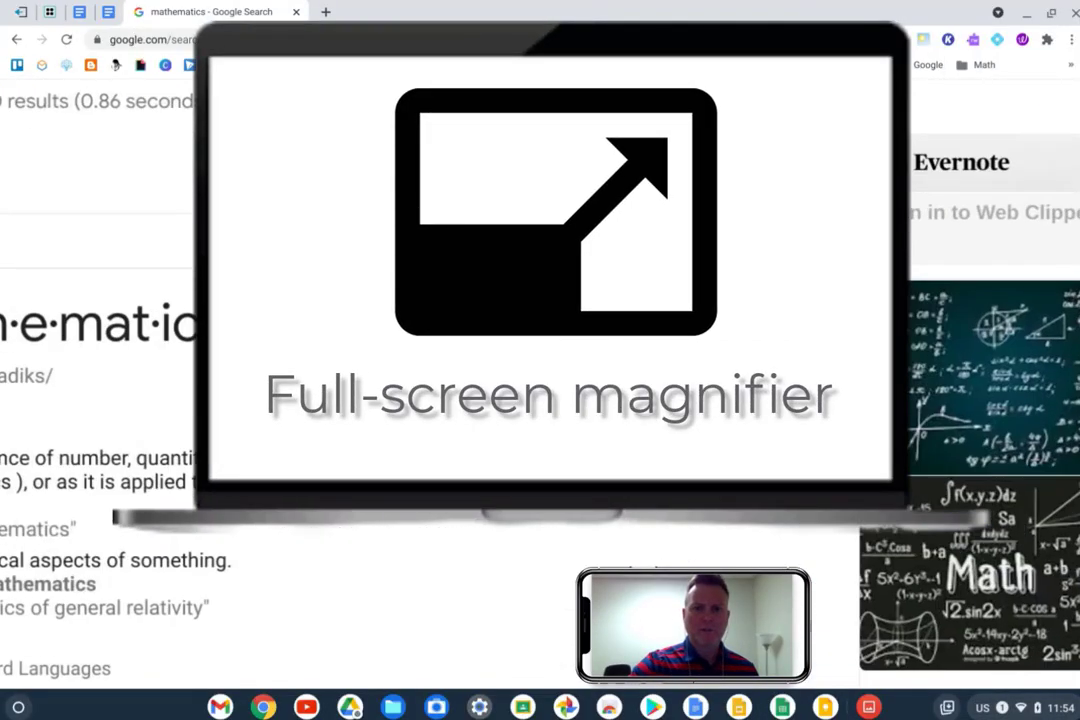
scroll(547, 378, down, 3)
scroll(547, 374, down, 5)
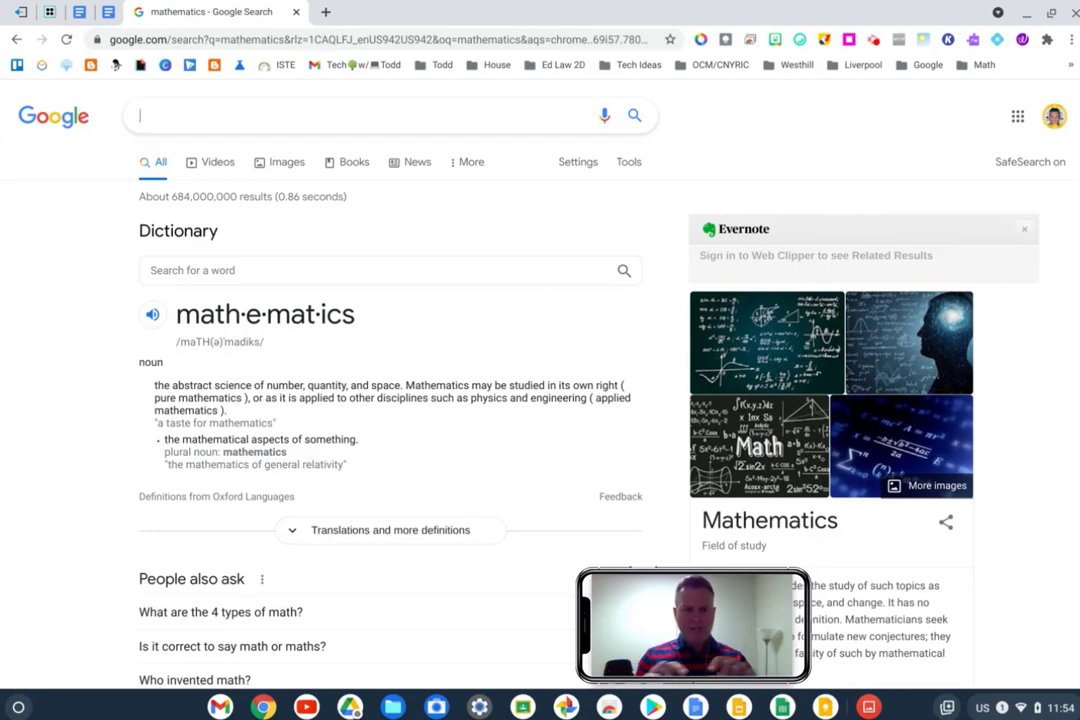
Turn on the full-screen magnifier in the system accessibility options and return to the search results page
key(alt+shift+s)
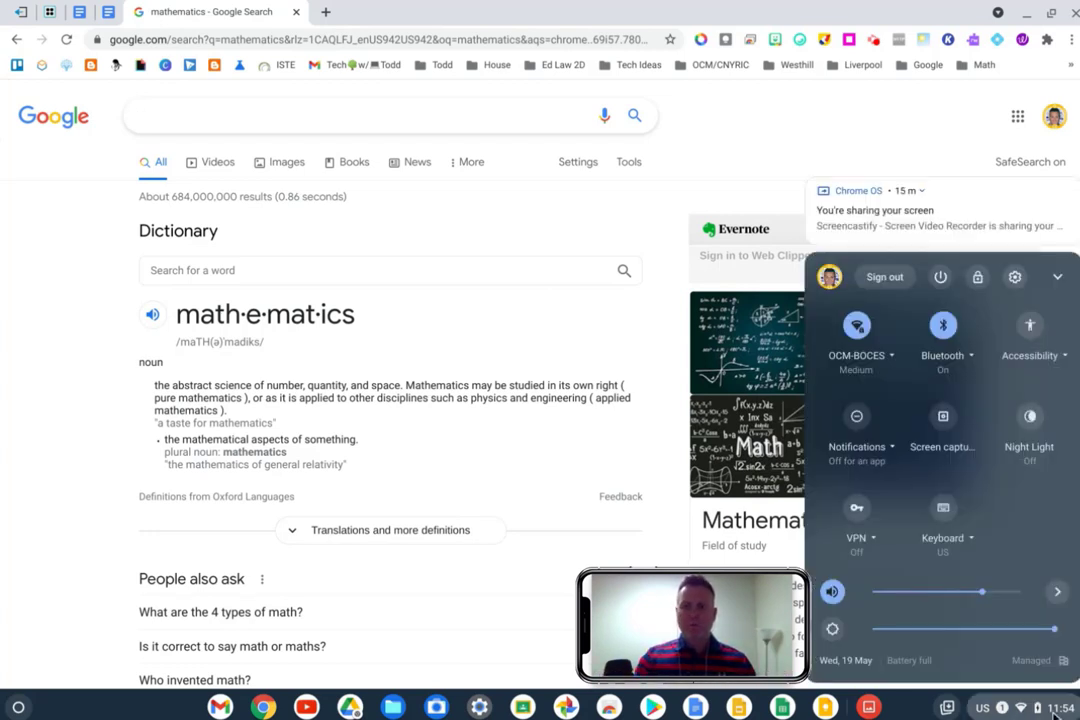
click(1025, 342)
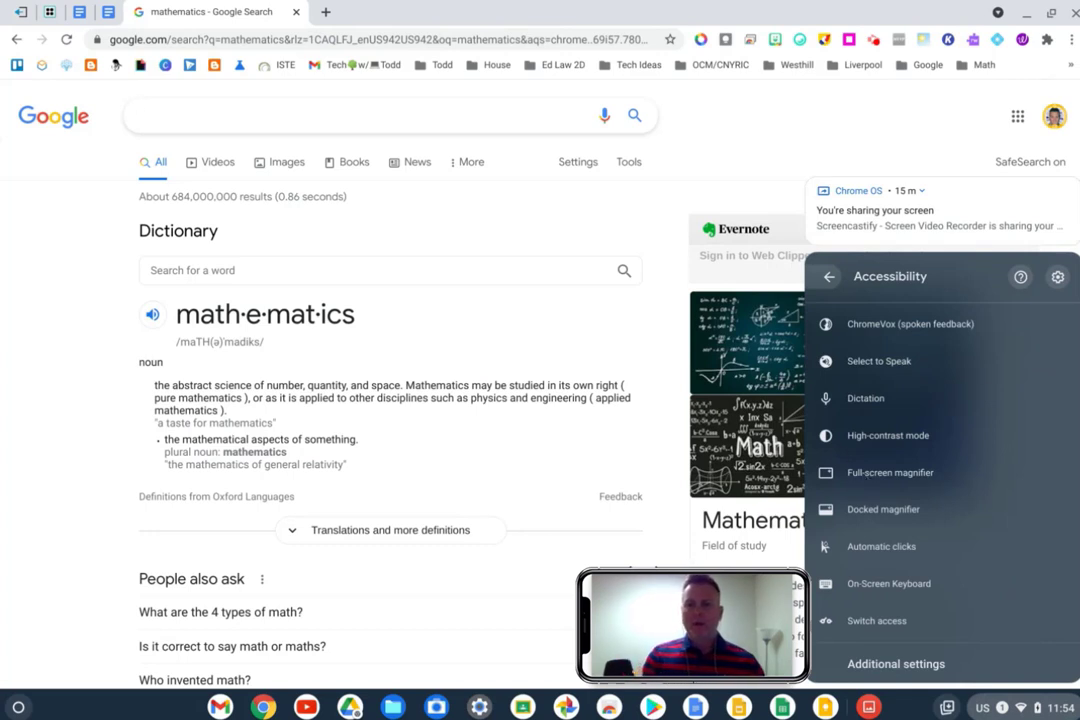
click(864, 476)
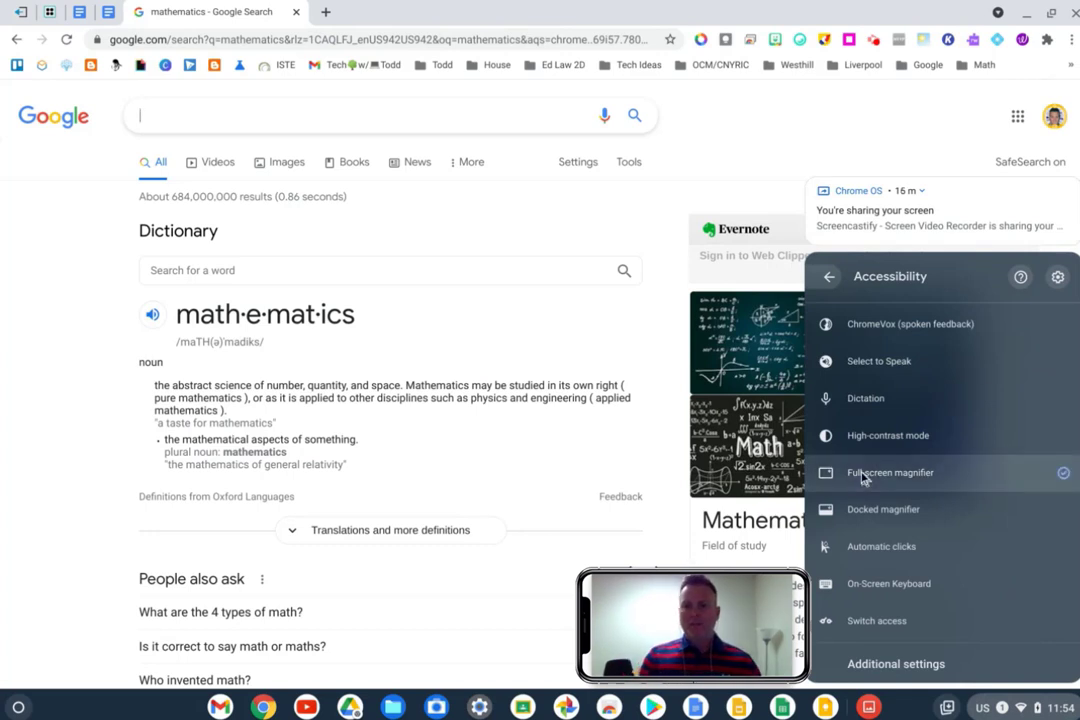
click(437, 350)
Examine the mathematics results page at different full-screen magnification levels, from the browser bar down to the Wikipedia result
scroll(437, 350, up, 5)
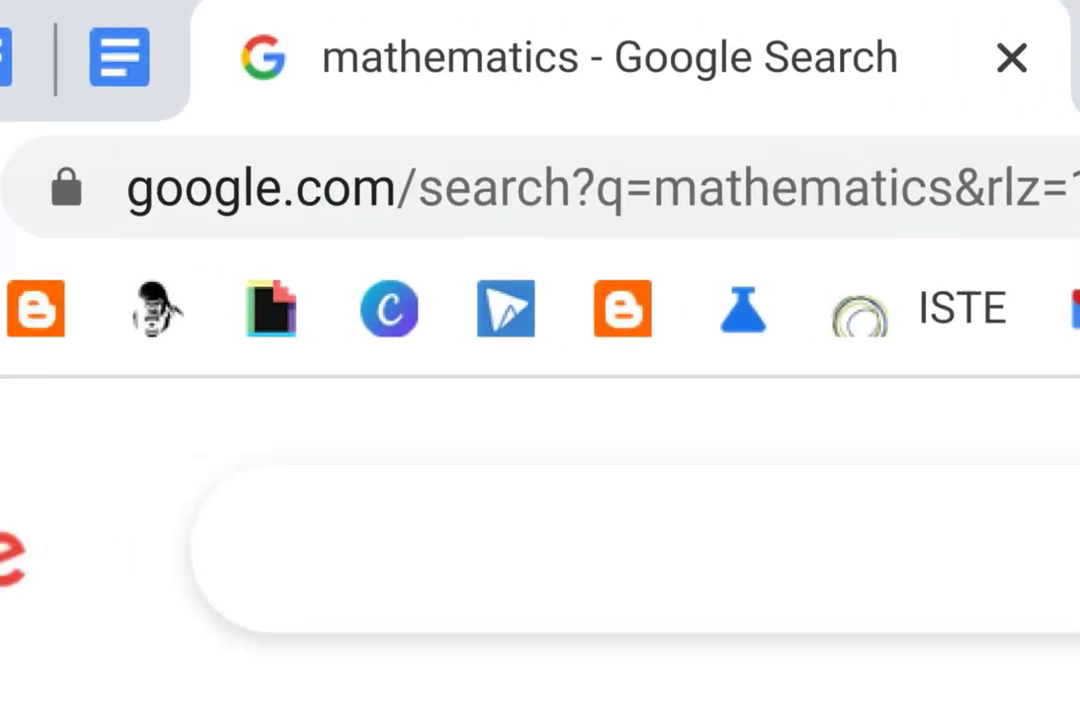
scroll(540, 360, down, 5)
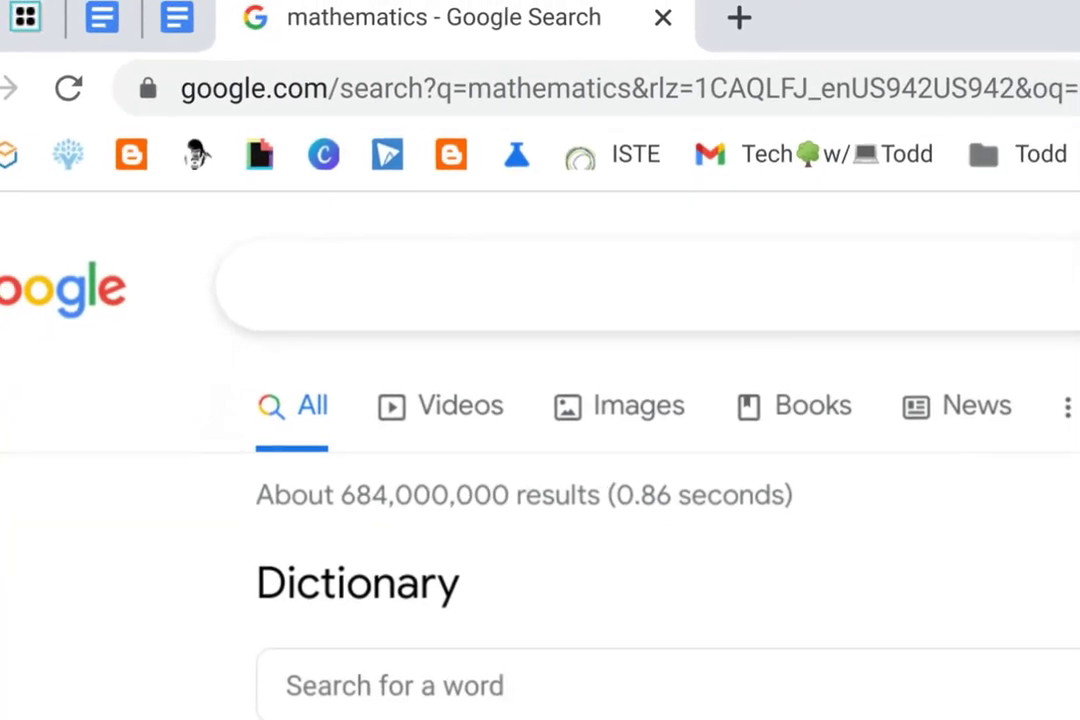
scroll(704, 241, up, 5)
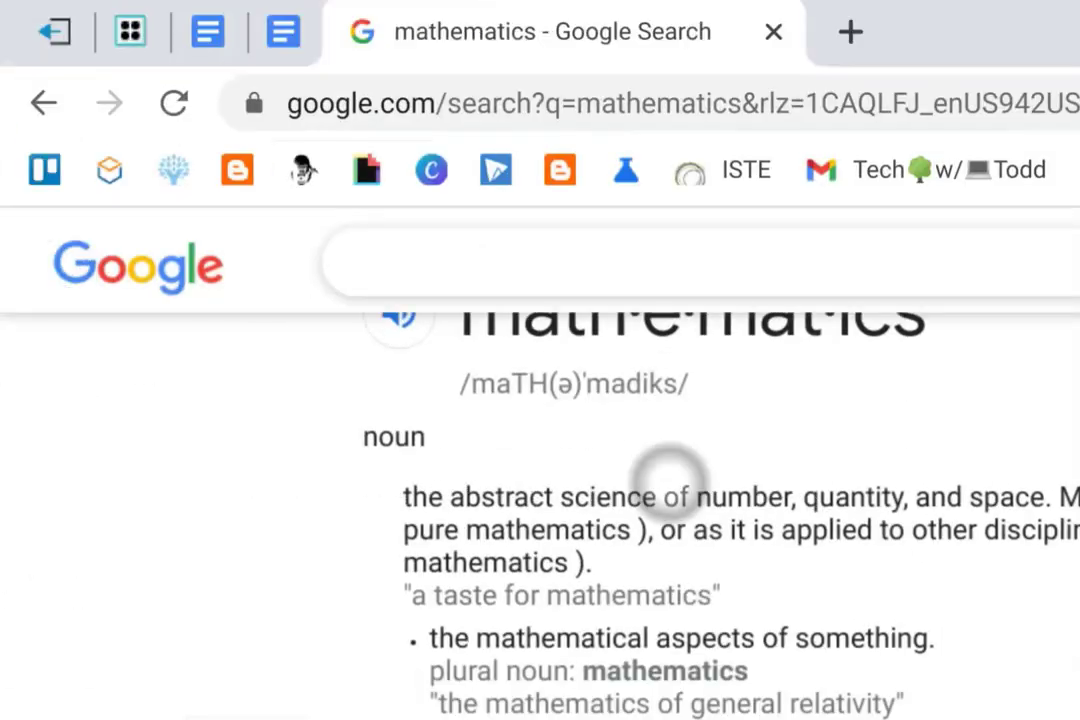
scroll(670, 477, down, 8)
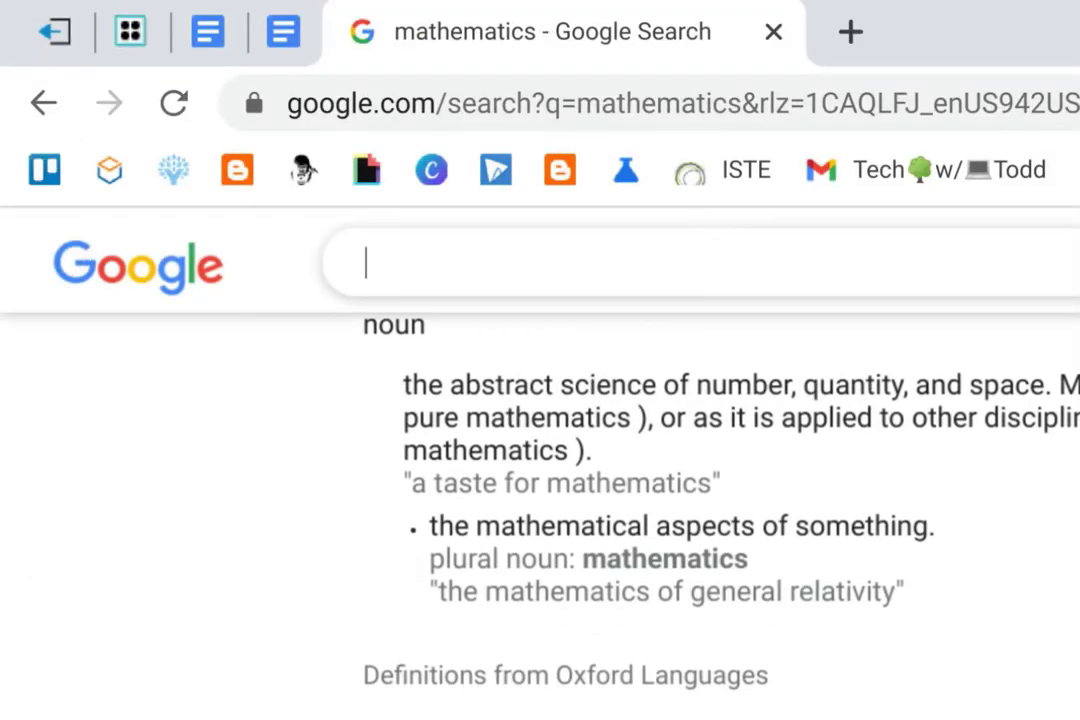
scroll(438, 540, down, 5)
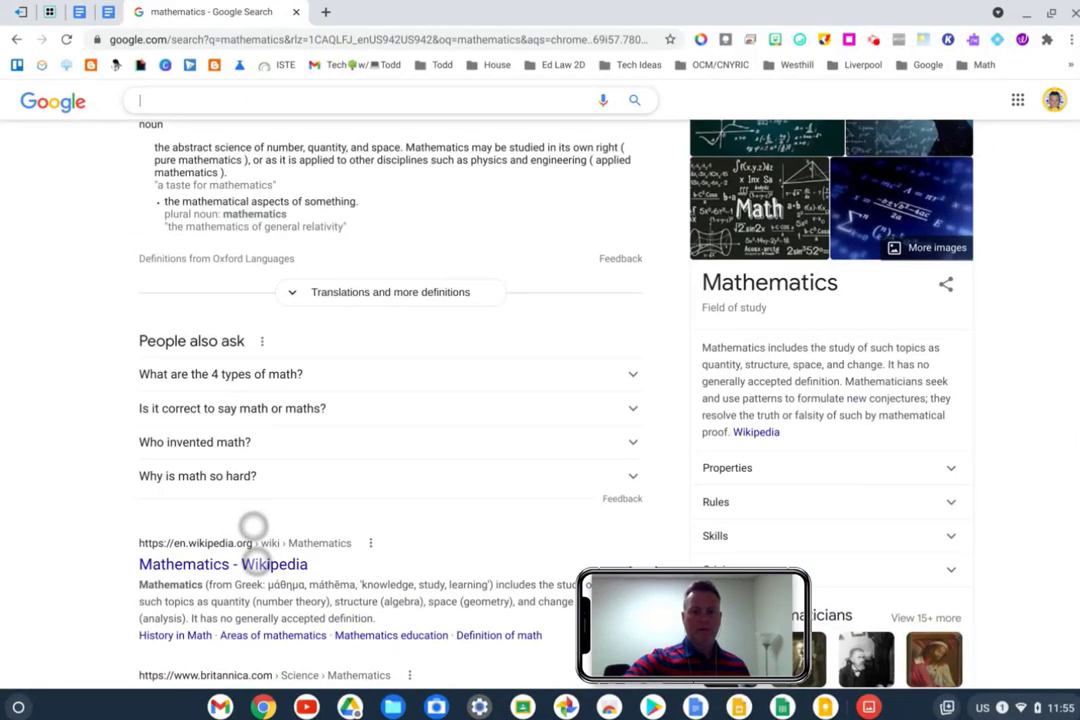
scroll(459, 618, up, 5)
scroll(450, 495, up, 5)
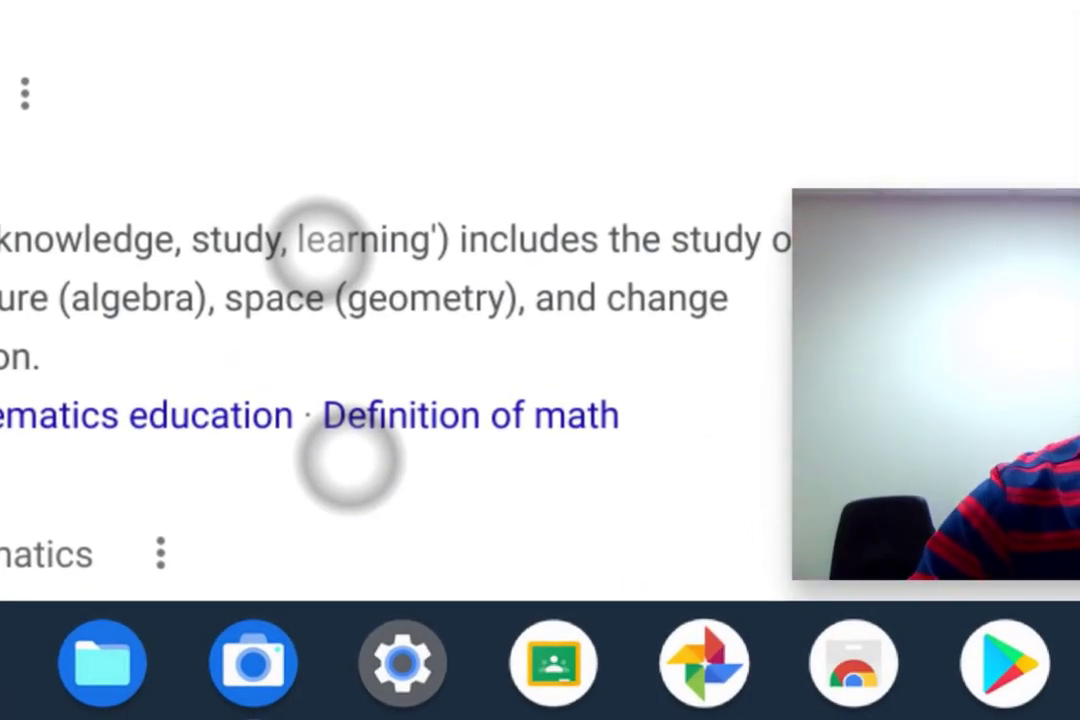
scroll(335, 355, left, 4)
scroll(926, 482, left, 3)
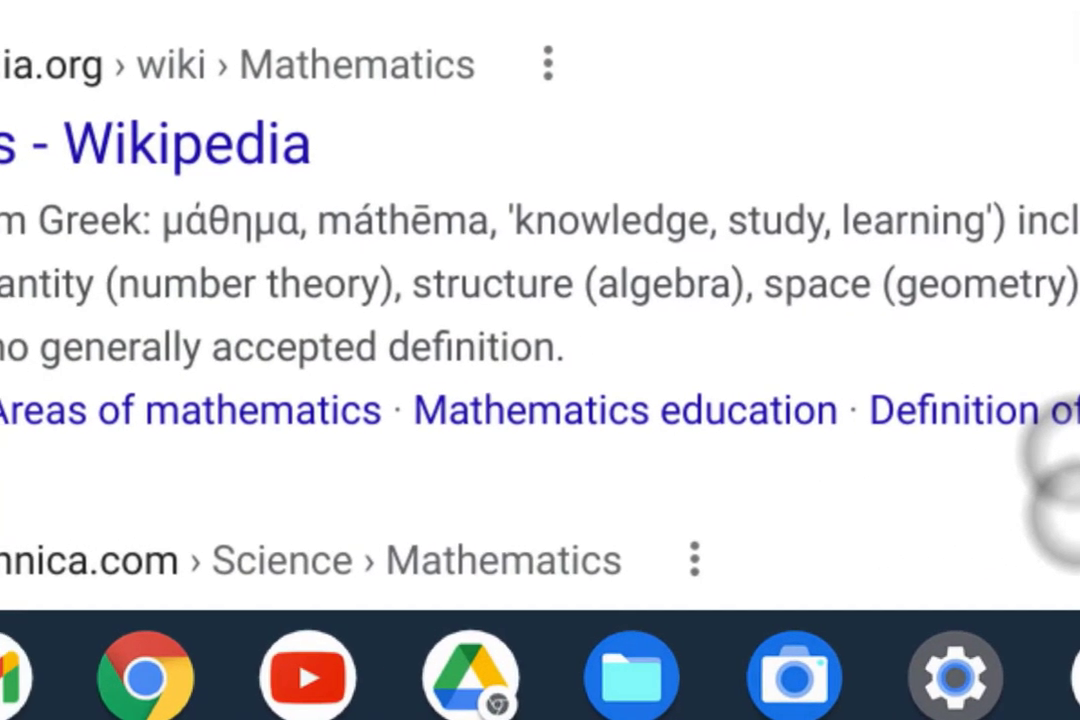
Enlarge the middle of the mathematics results page with the full-screen magnifier and return it to normal size
scroll(755, 410, down, 5)
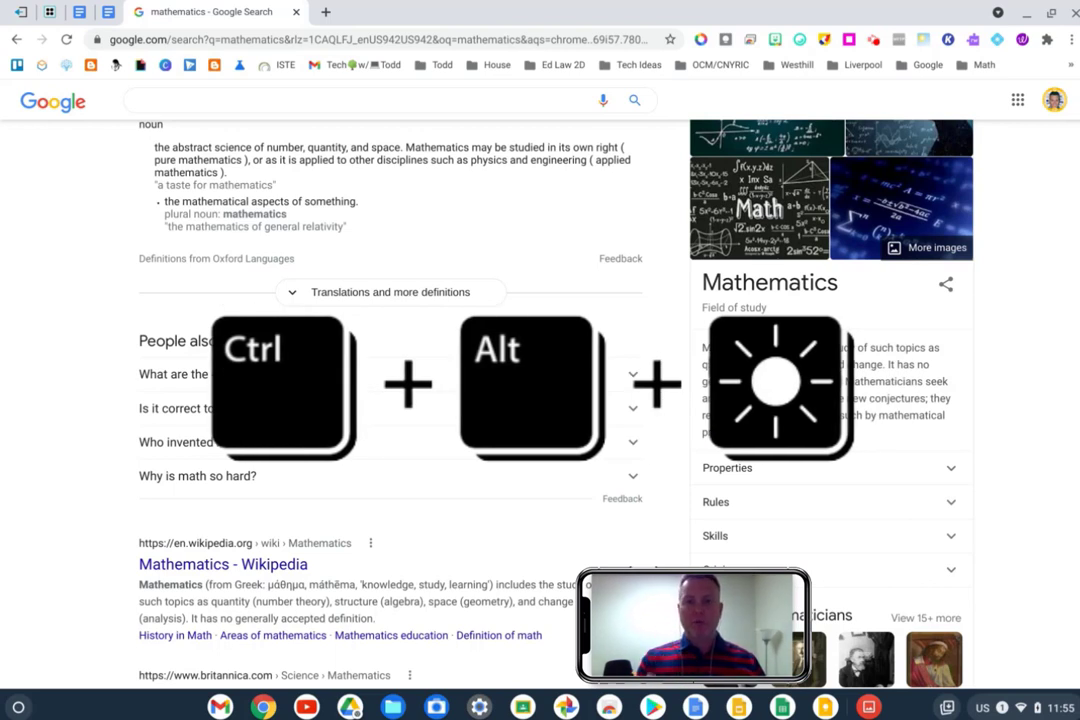
key(ctrl+alt+XF86MonBrightnessUp)
key(ctrl+alt+XF86MonBrightnessUp)
key(ctrl+alt+XF86MonBrightnessUp)
key(ctrl+alt+XF86MonBrightnessUp)
key(ctrl+alt+XF86MonBrightnessUp)
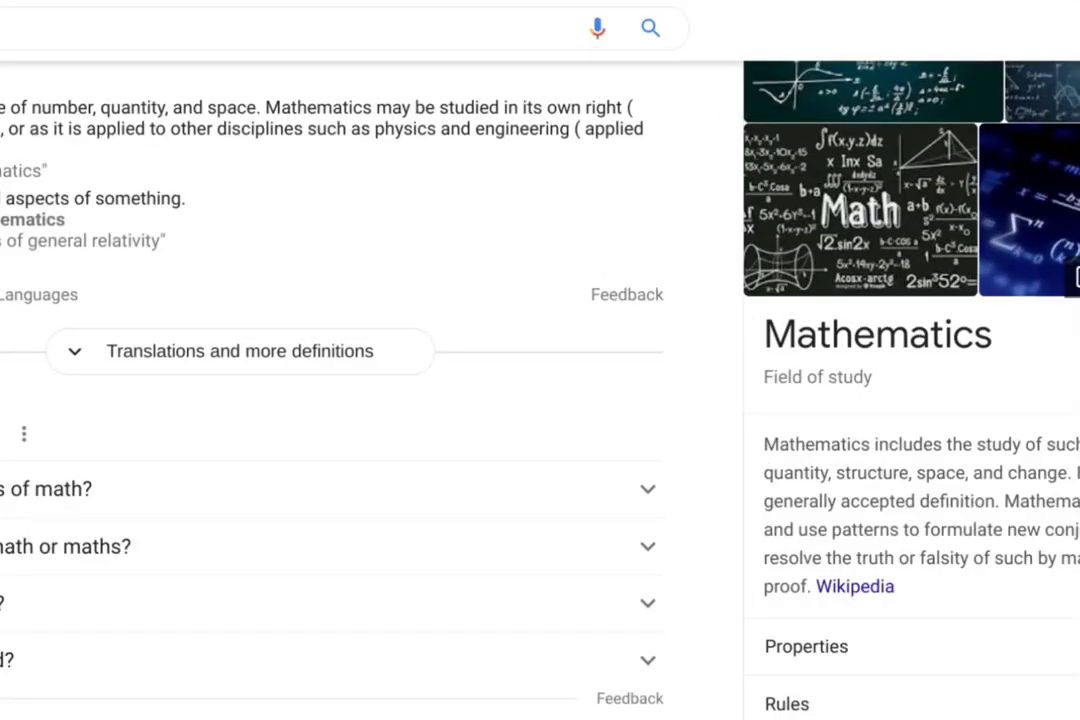
key(ctrl+alt+XF86MonBrightnessDown)
key(ctrl+alt+XF86MonBrightnessDown)
key(ctrl+alt+XF86MonBrightnessDown)
key(ctrl+alt+XF86MonBrightnessDown)
key(ctrl+alt+XF86MonBrightnessDown)
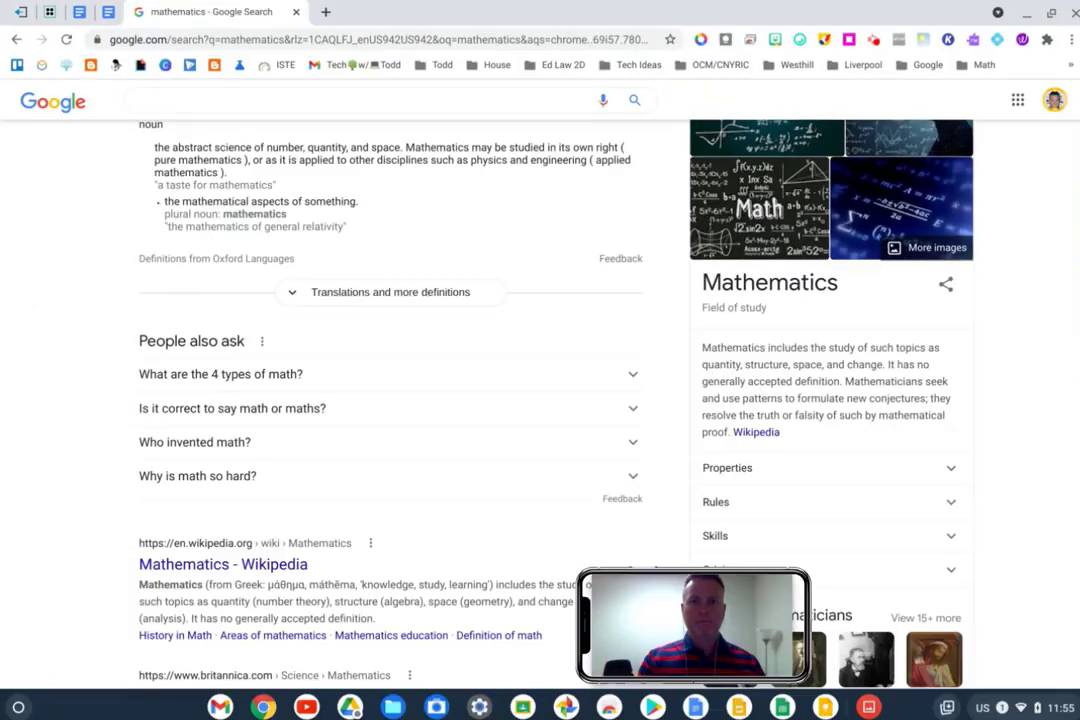
Magnify the area around the browser tabs, bookmarks and Google logo, and reduce the magnification stepwise to normal
key(ctrl+alt+XF86MonBrightnessUp)
key(ctrl+alt+XF86MonBrightnessUp)
key(ctrl+alt+XF86MonBrightnessUp)
key(ctrl+alt+XF86MonBrightnessUp)
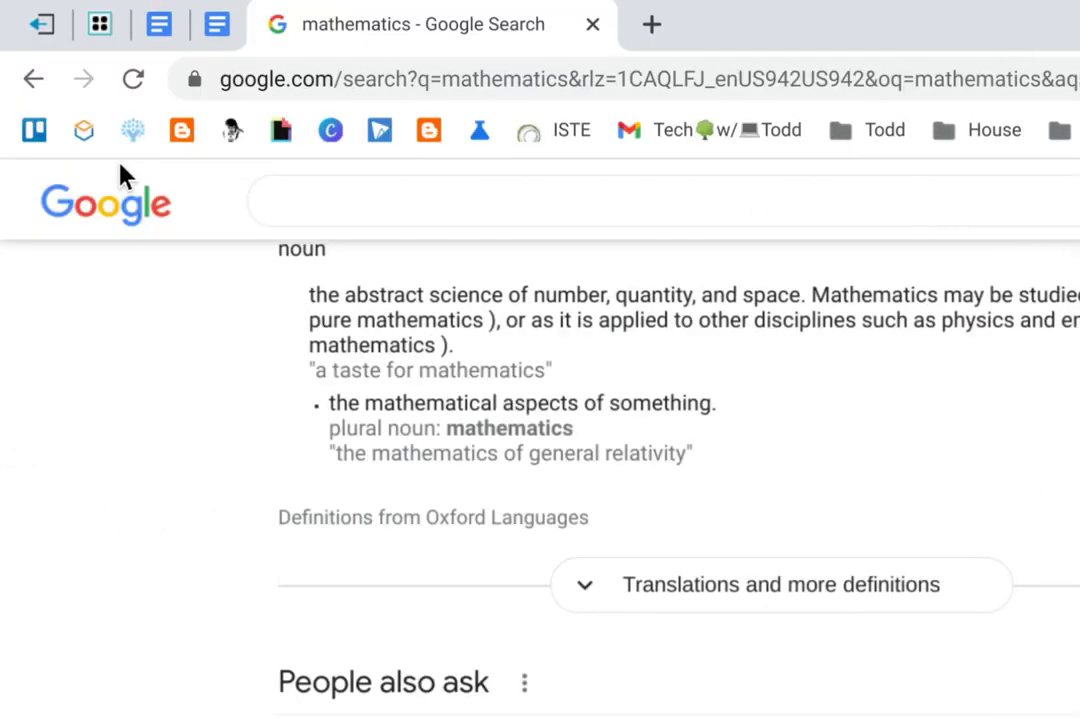
key(ctrl+alt+XF86MonBrightnessDown)
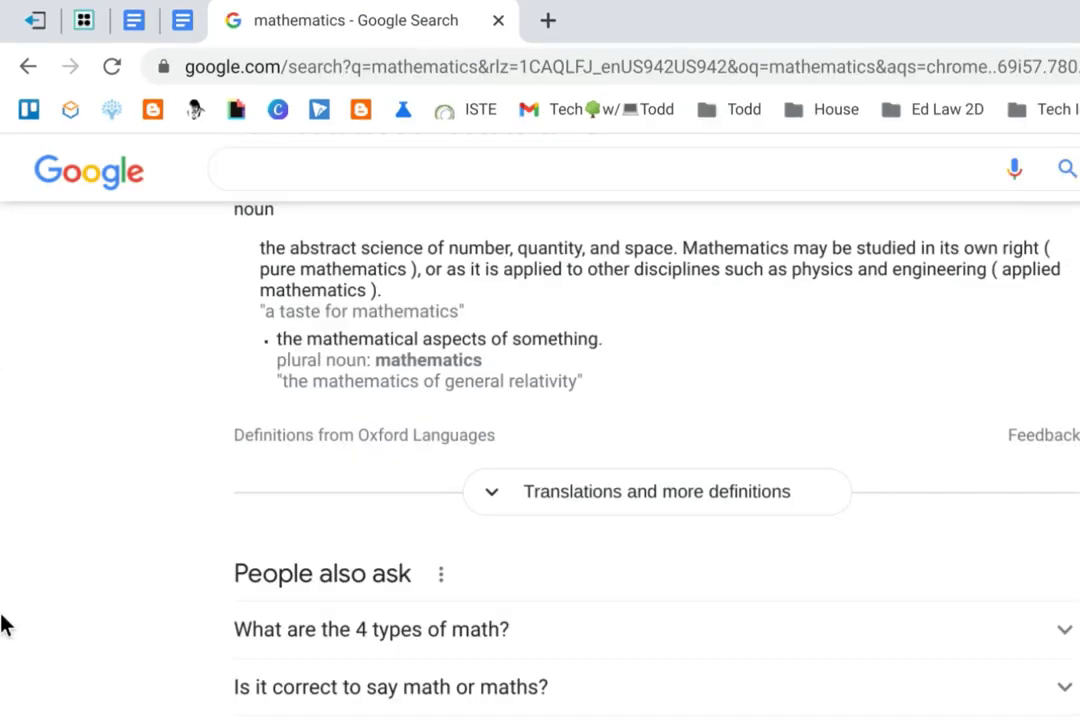
key(ctrl+alt+XF86MonBrightnessDown)
key(ctrl+alt+XF86MonBrightnessDown)
key(ctrl+alt+XF86MonBrightnessDown)
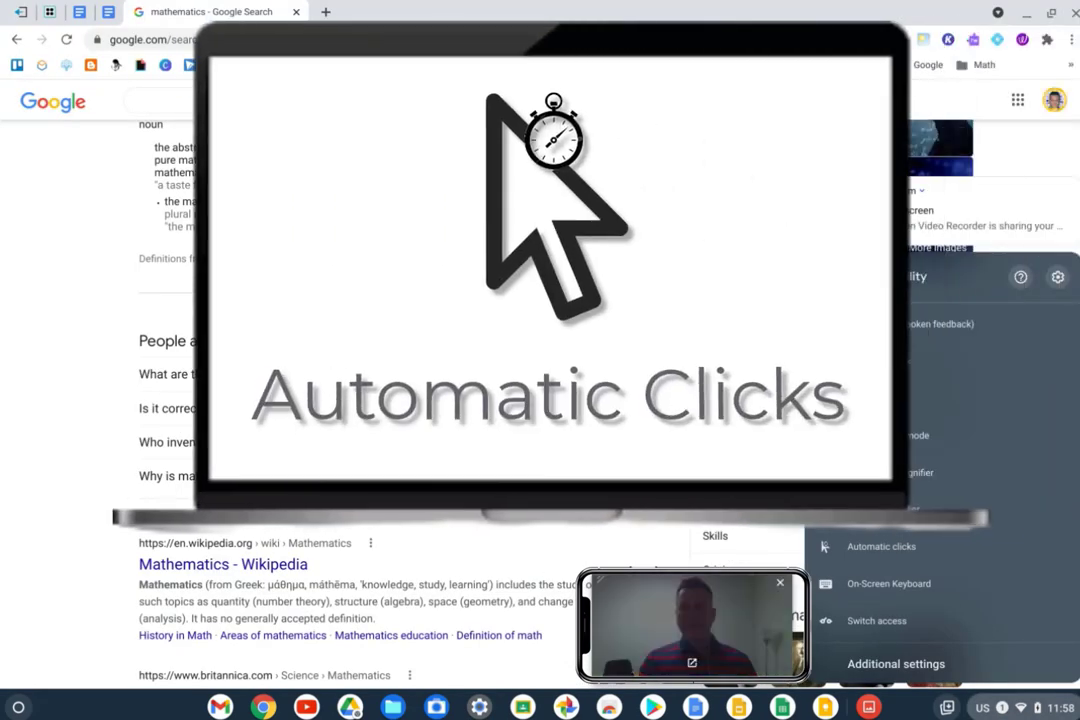
Turn on Automatic clicks in the accessibility options and close the options over the search results page
click(881, 550)
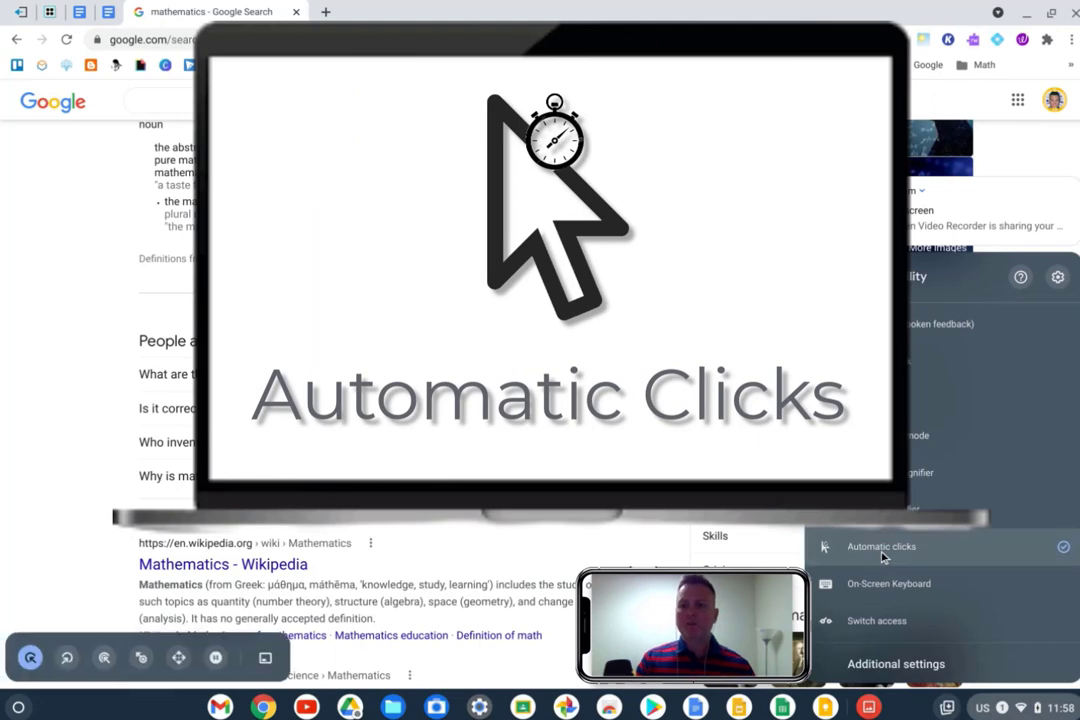
scroll(8, 313, up, 5)
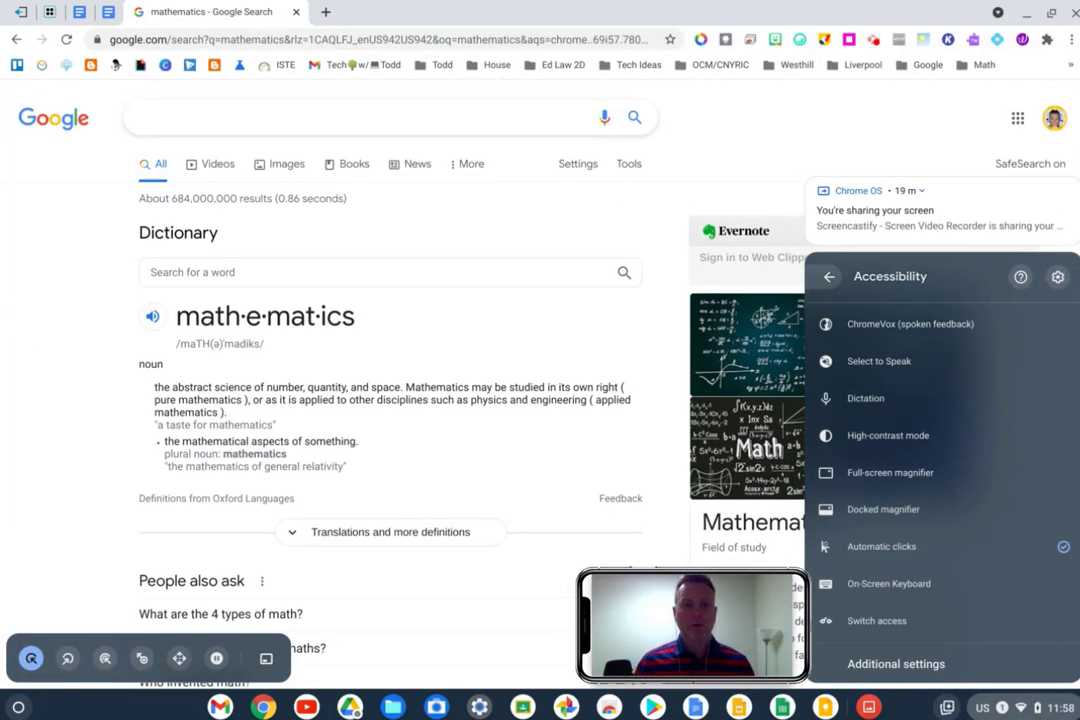
click(367, 237)
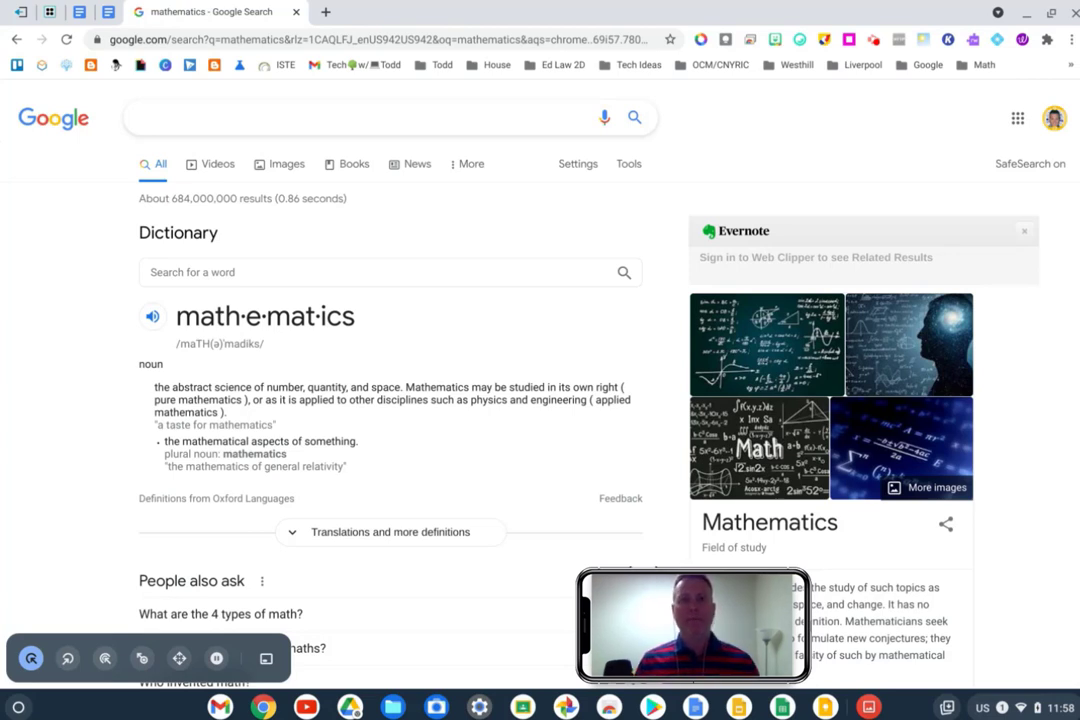
Expand the questions "What are the 4 types of math?" and "Is it correct to say math or maths?" using automatic clicks
click(221, 614)
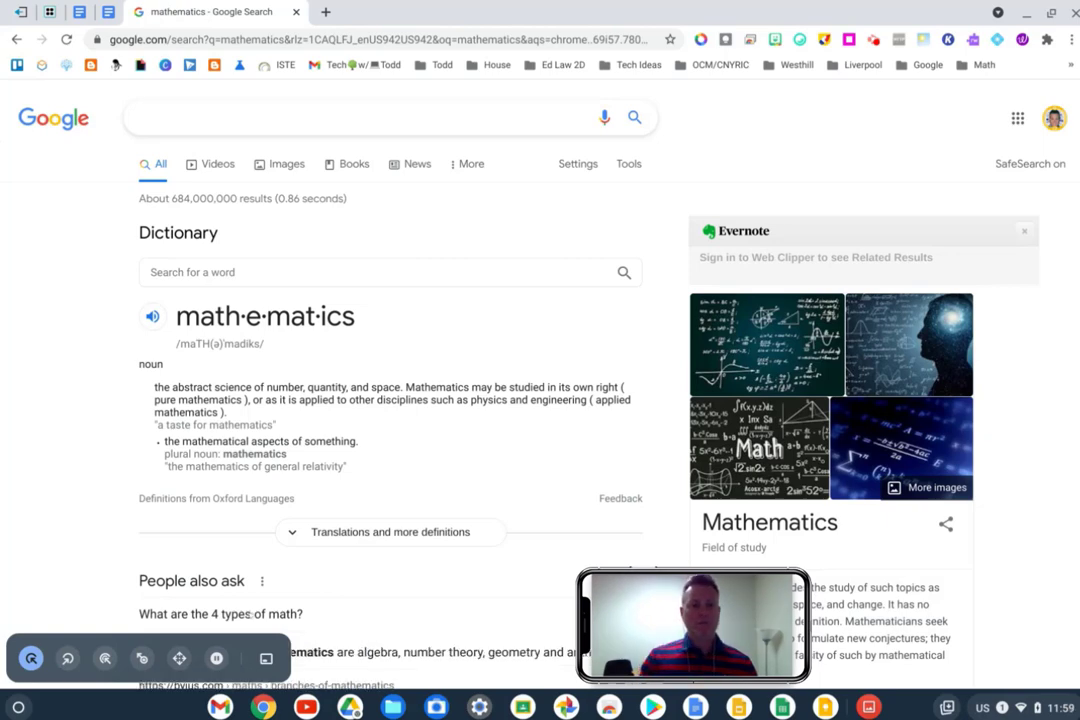
scroll(390, 400, down, 4)
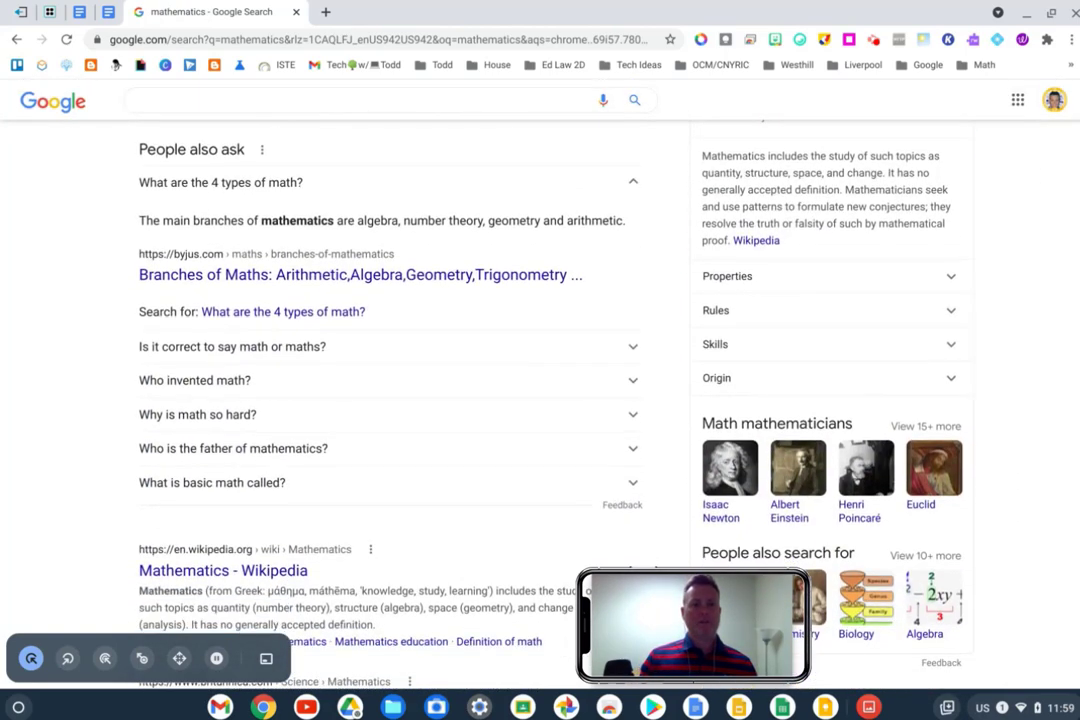
click(217, 349)
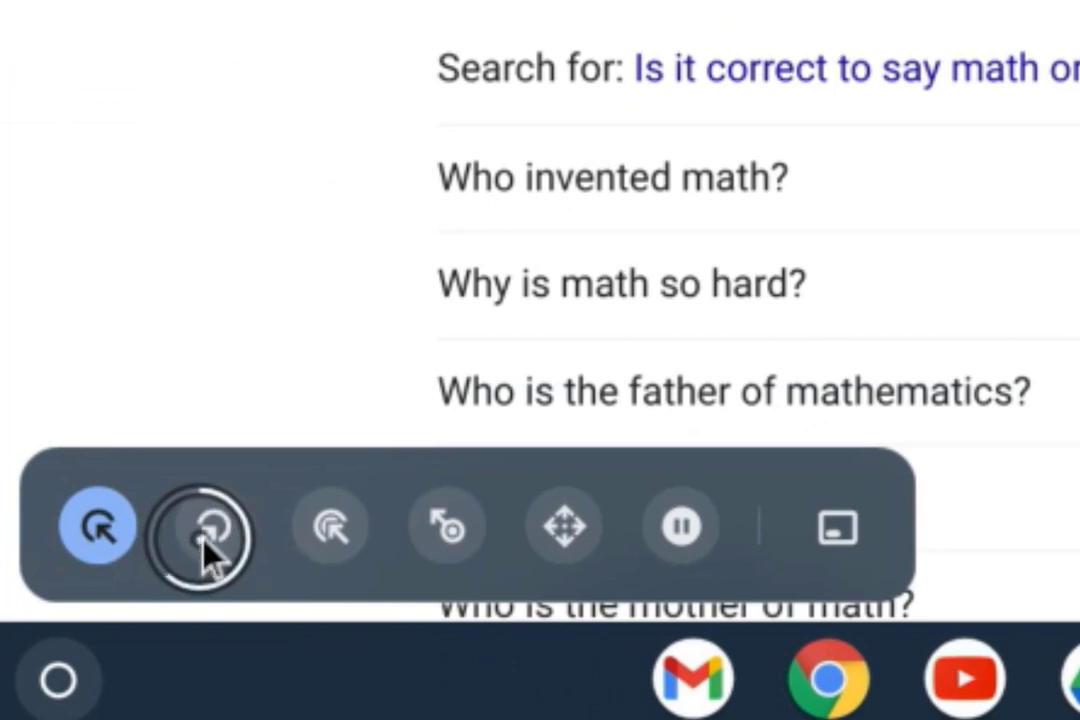
Switch the automatic-click action through right click, left click, double click, drag and pause, and end with the drag action
click(68, 659)
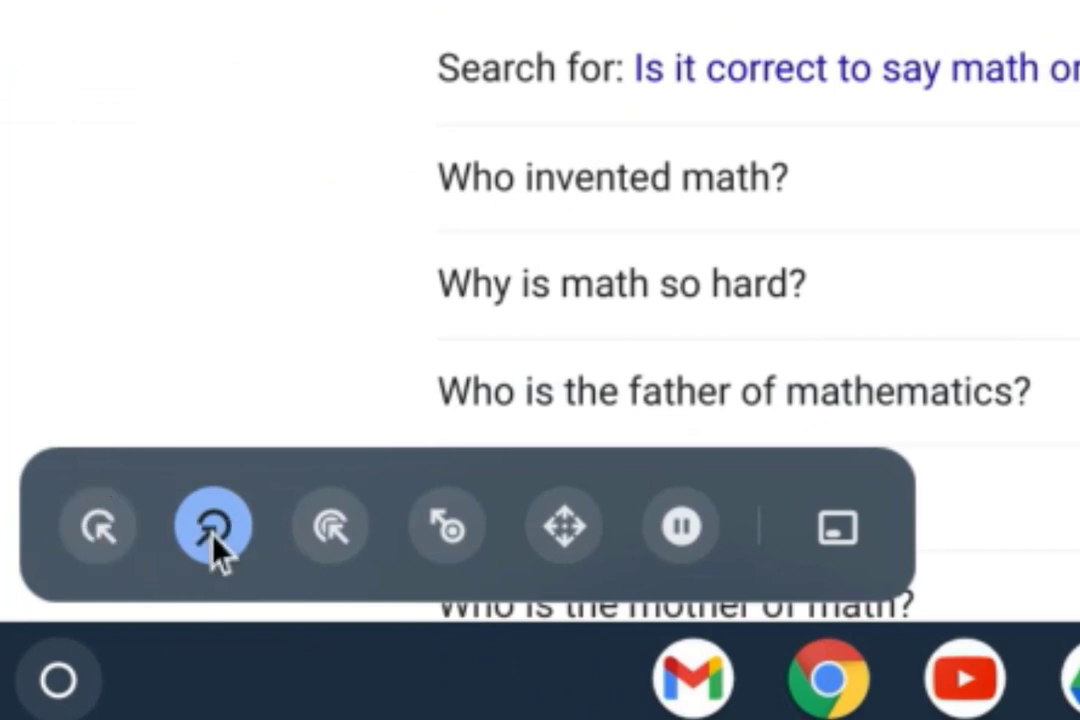
click(100, 533)
click(334, 540)
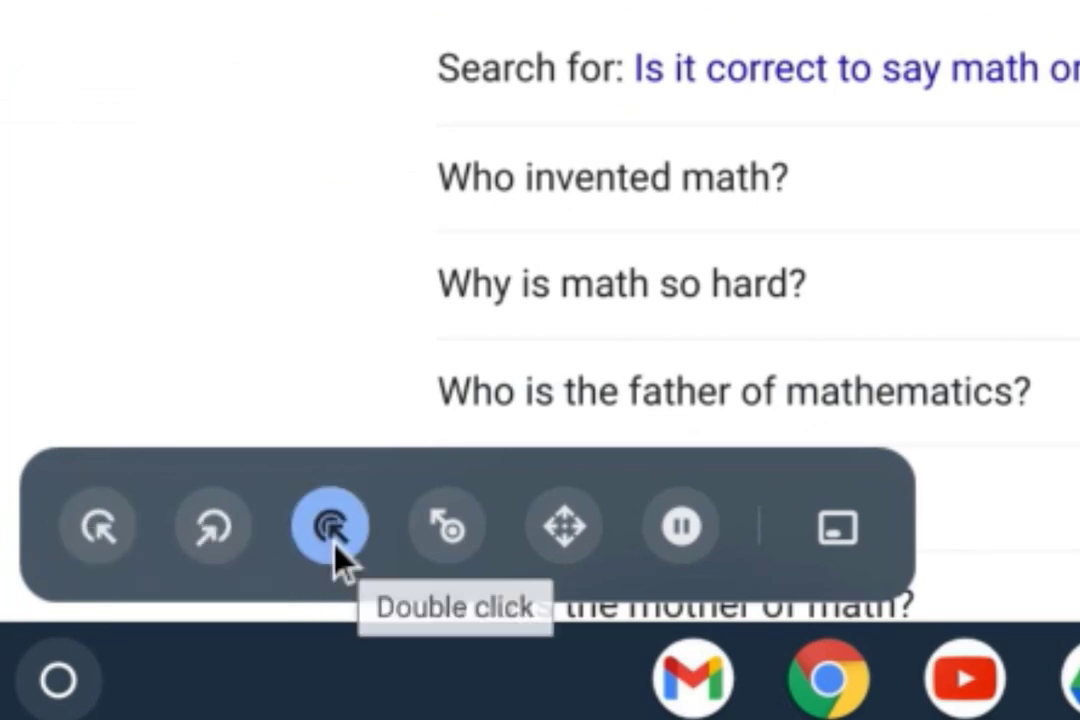
click(447, 535)
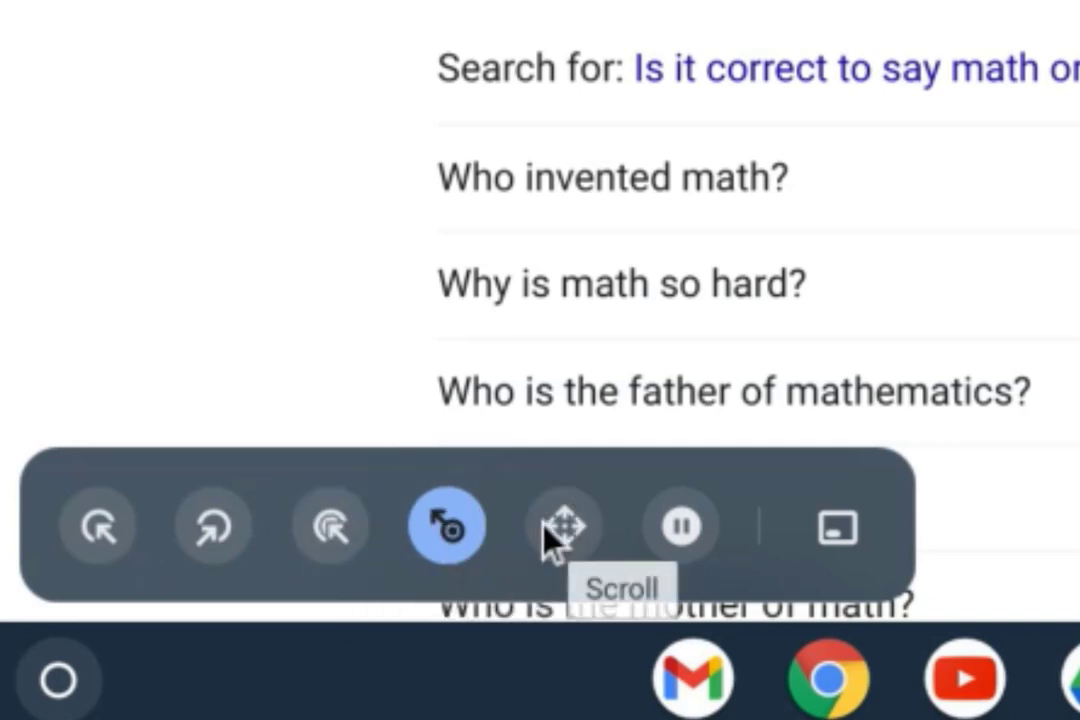
click(700, 540)
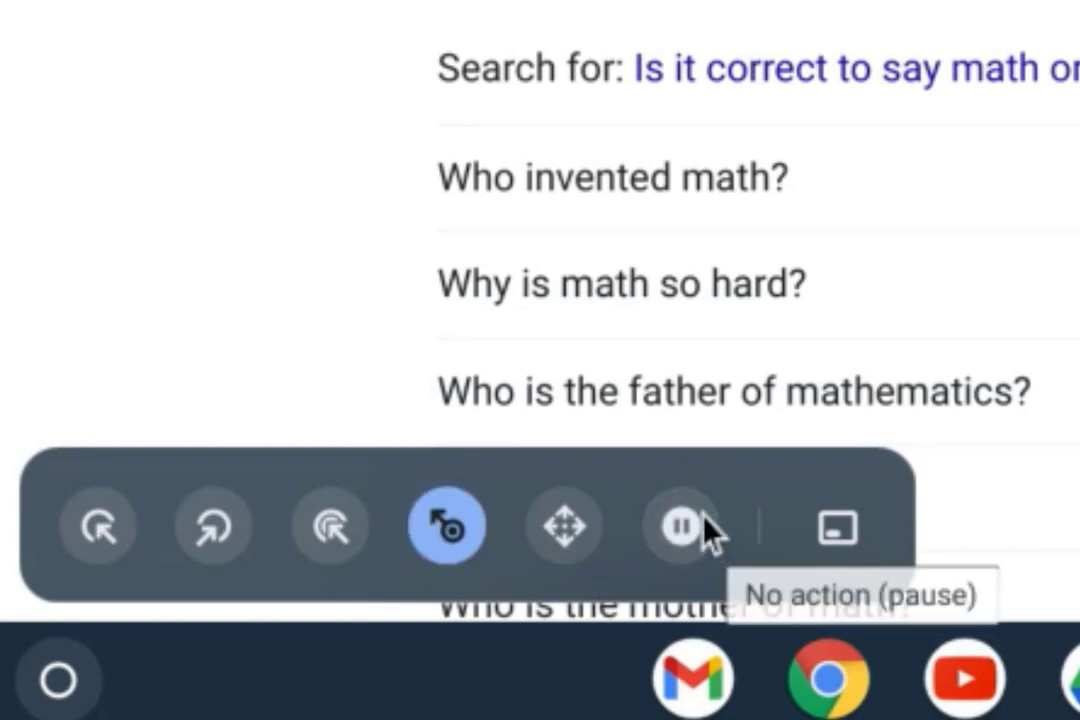
click(702, 528)
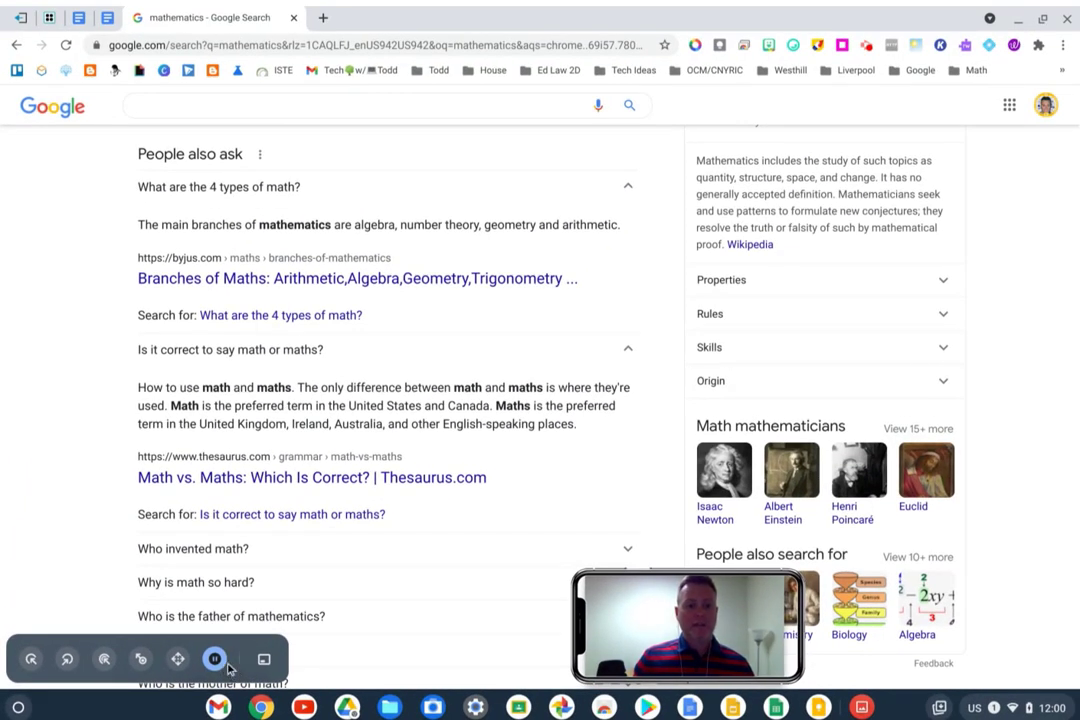
click(238, 665)
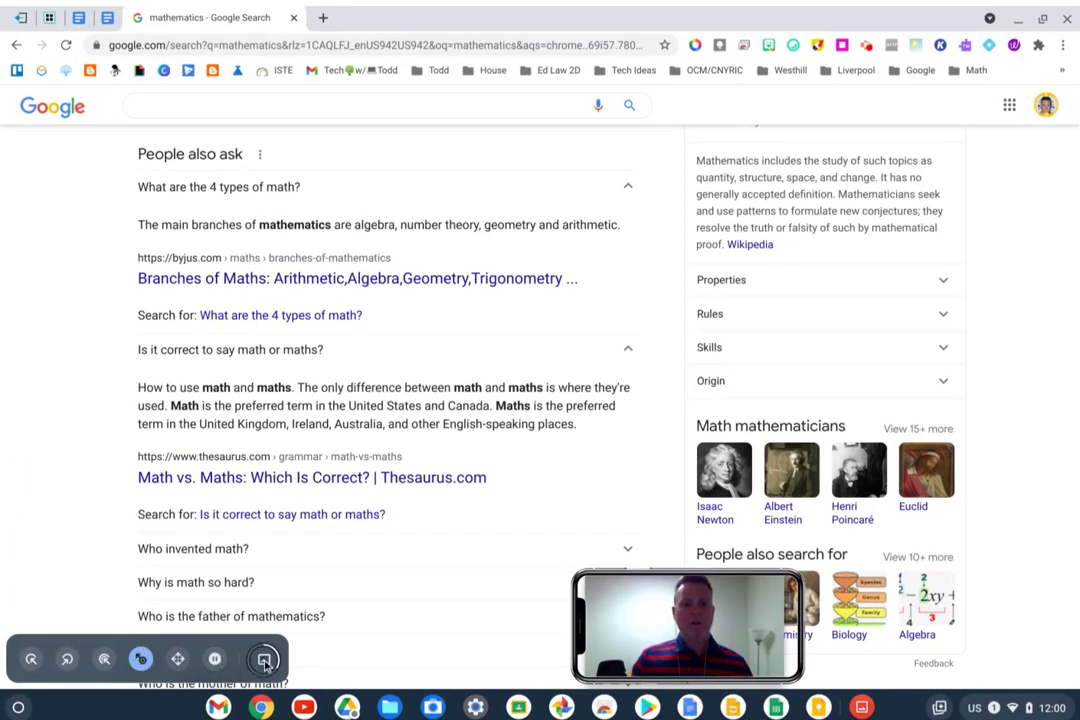
Cycle the automatic-clicks menu through the four screen corners and dismiss the extensions list
click(264, 659)
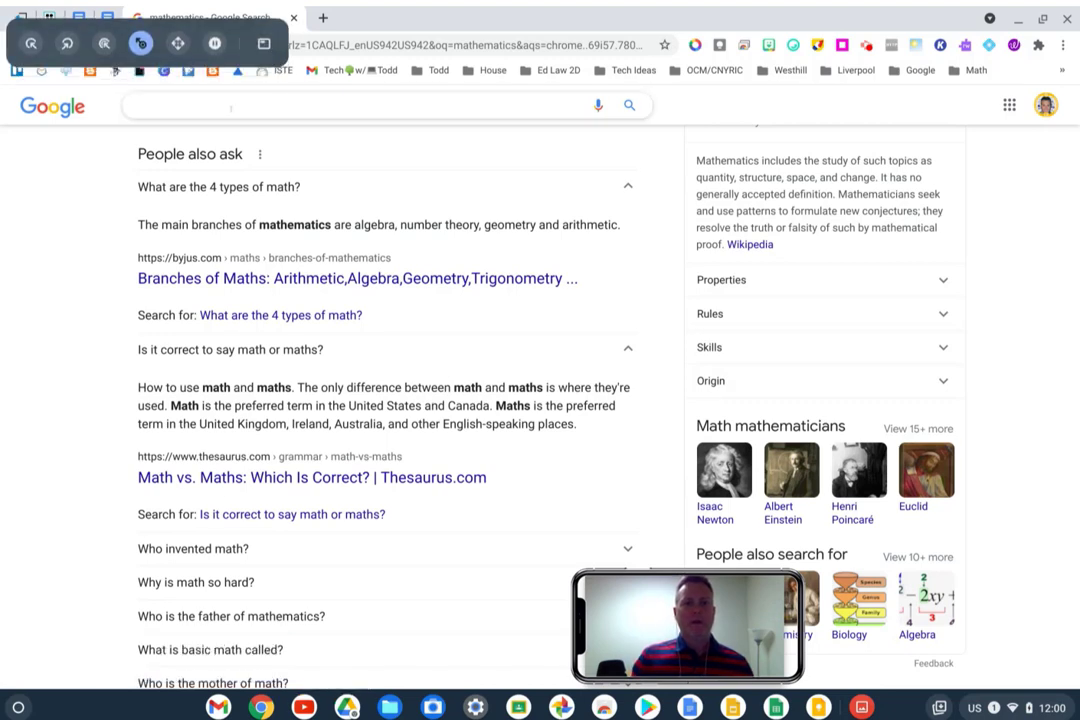
click(262, 50)
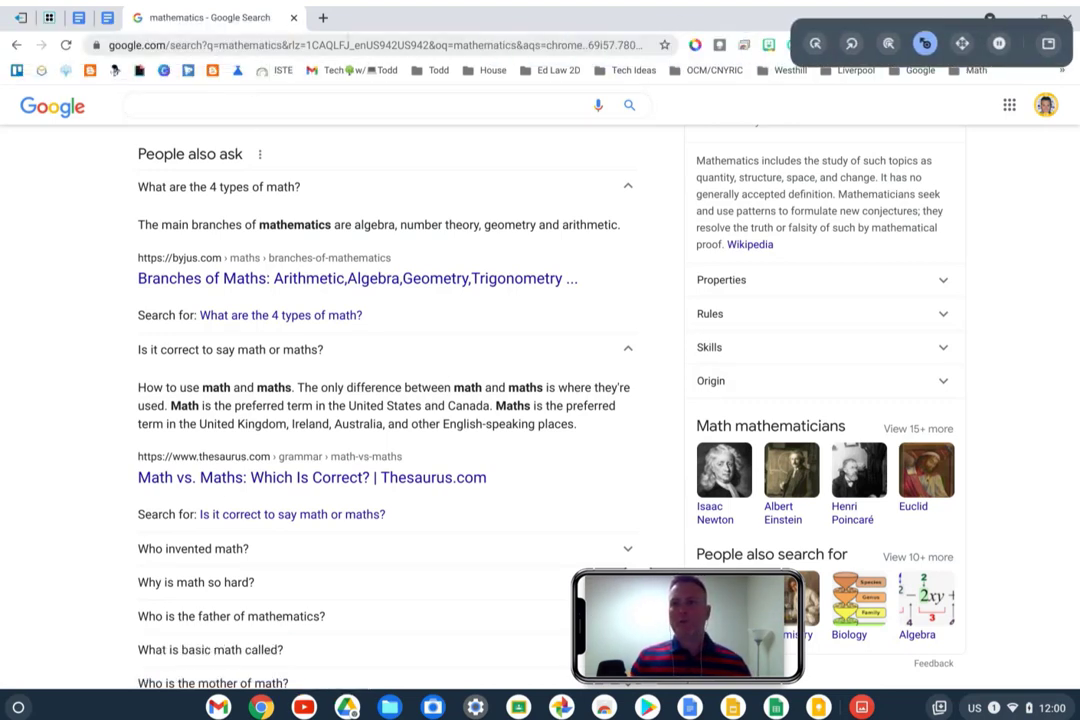
click(1047, 40)
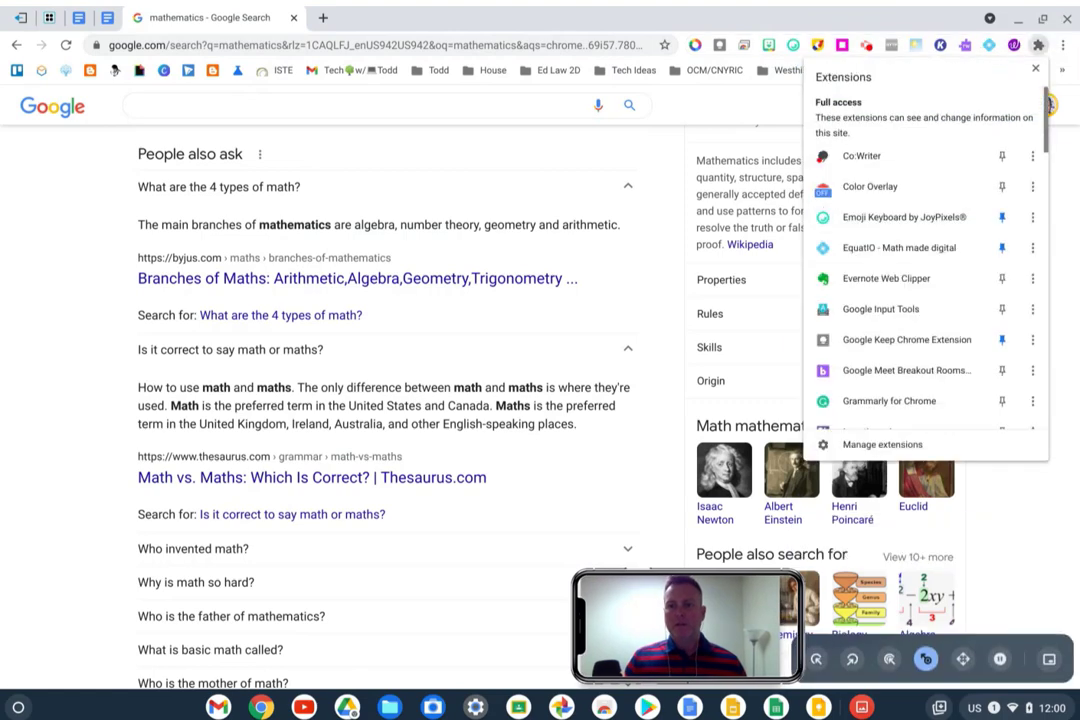
click(1050, 659)
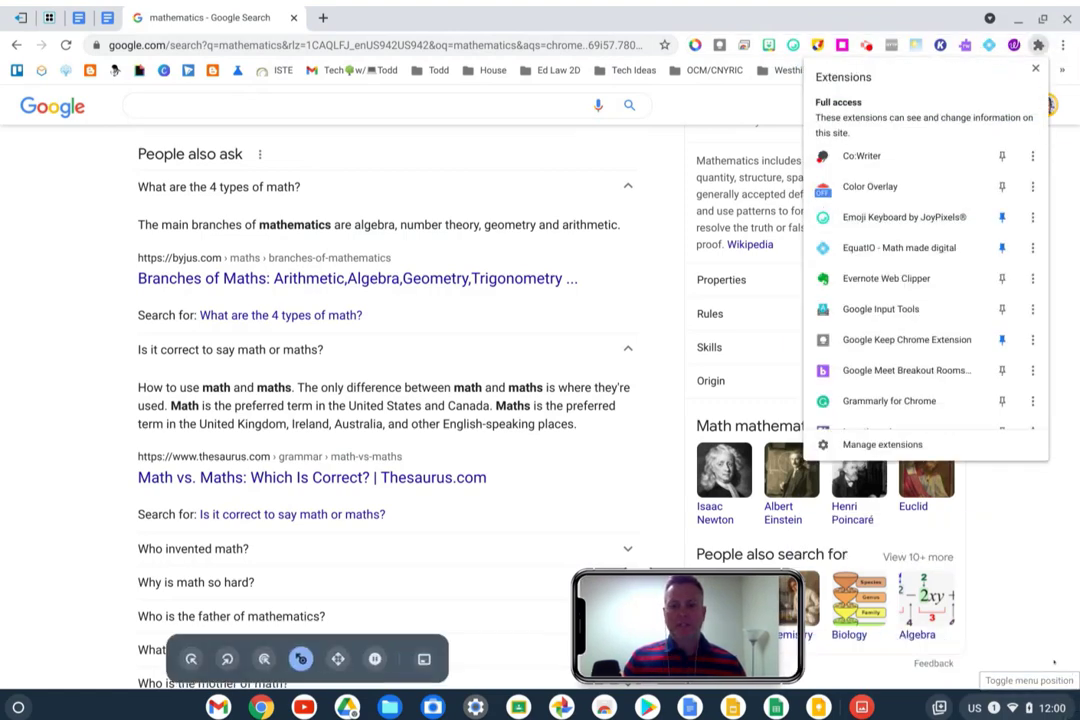
click(546, 513)
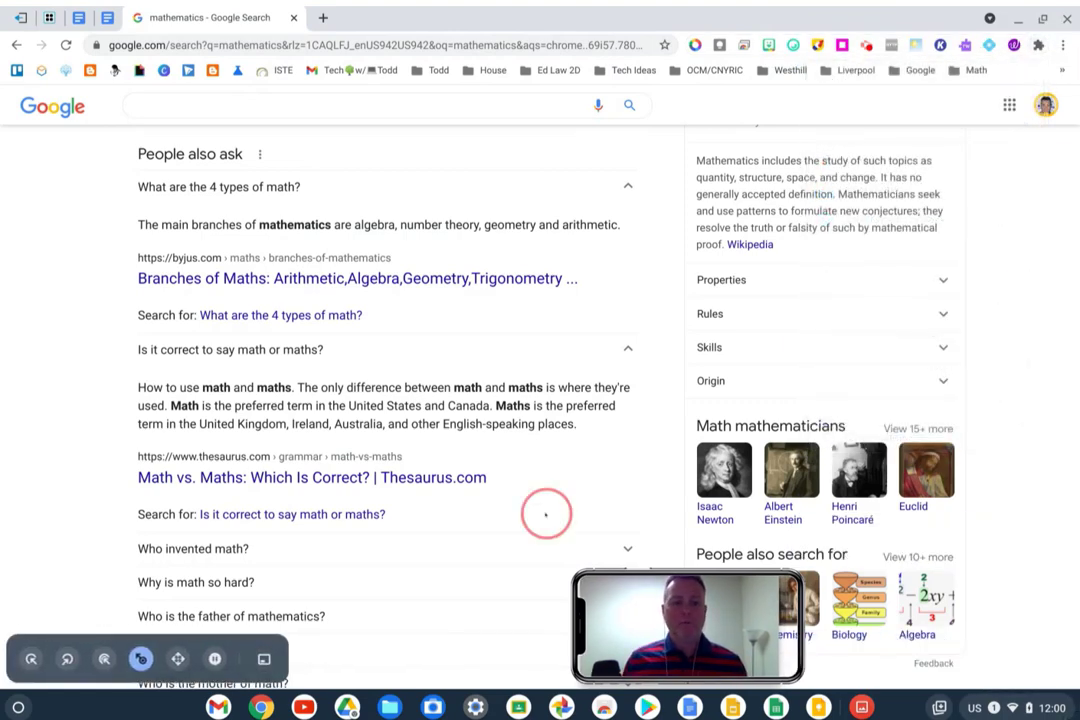
Turn off Automatic clicks in the accessibility options, confirm it, and clear the accidental text selection on the page
drag(546, 513, 1029, 617)
click(1029, 699)
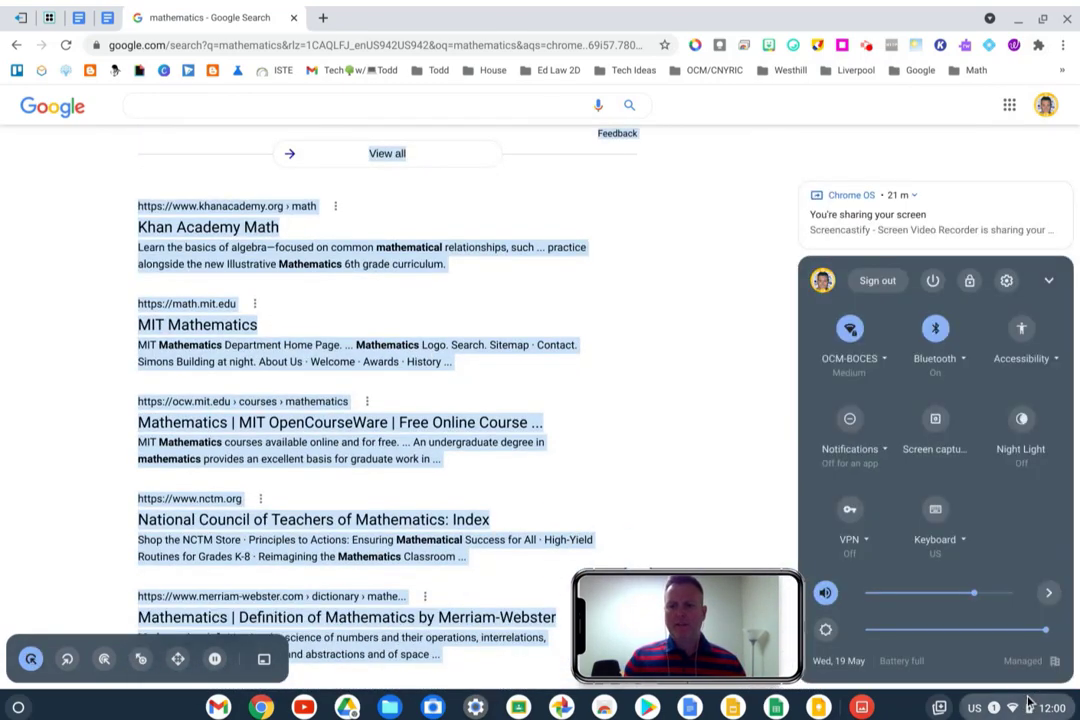
click(1018, 358)
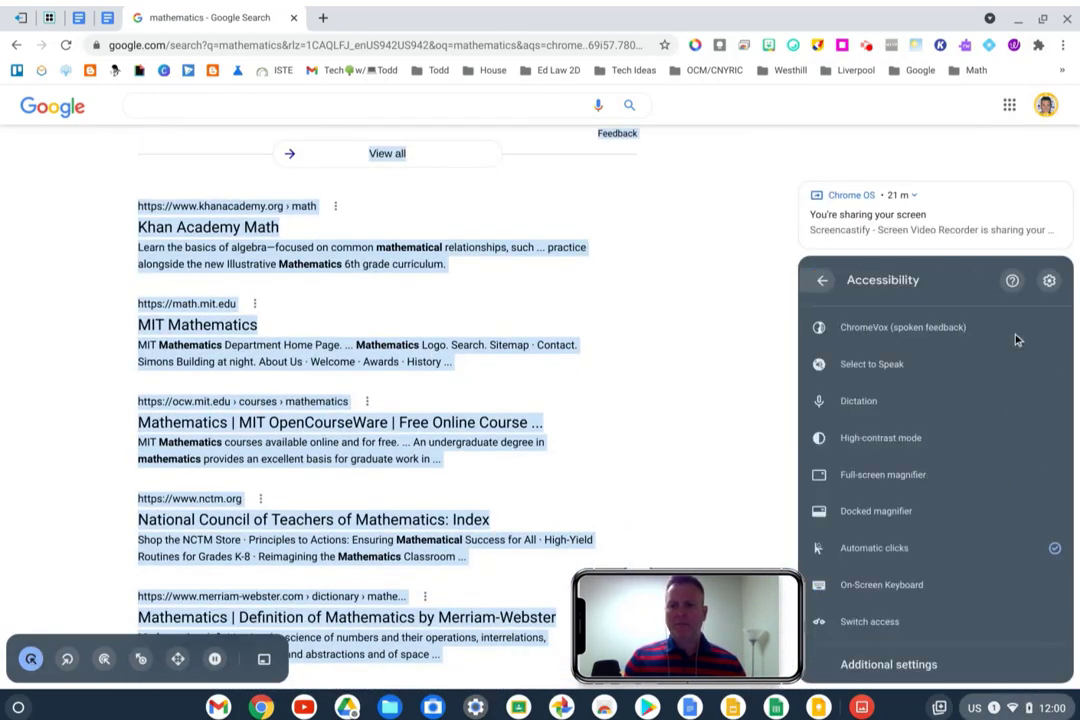
click(940, 556)
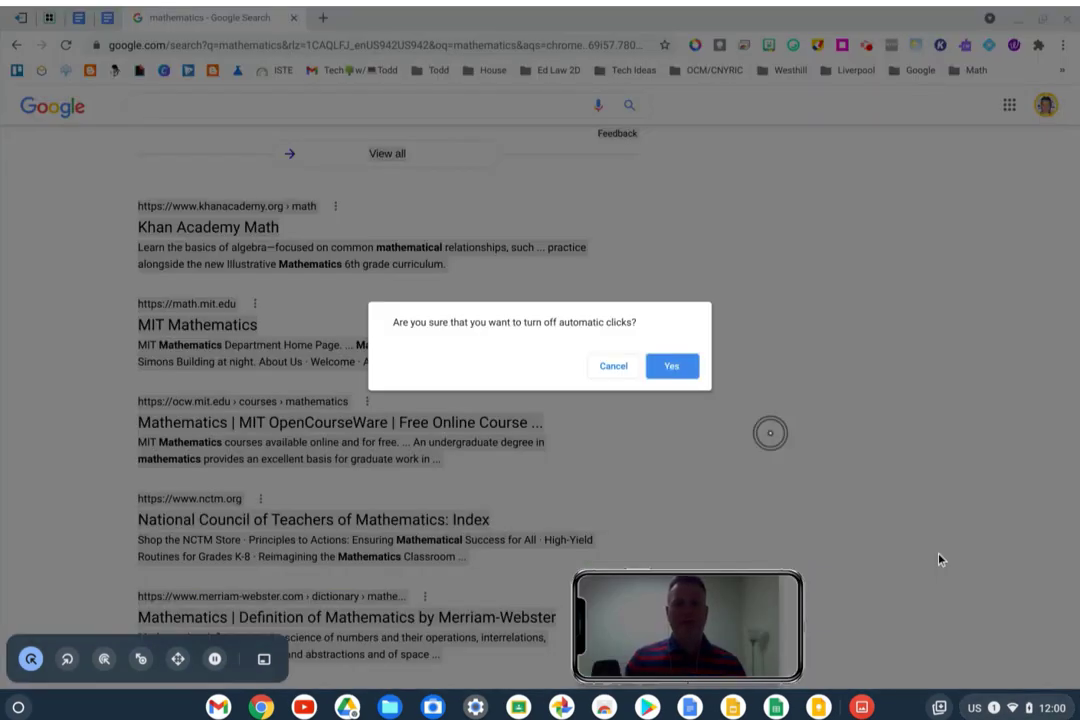
click(671, 366)
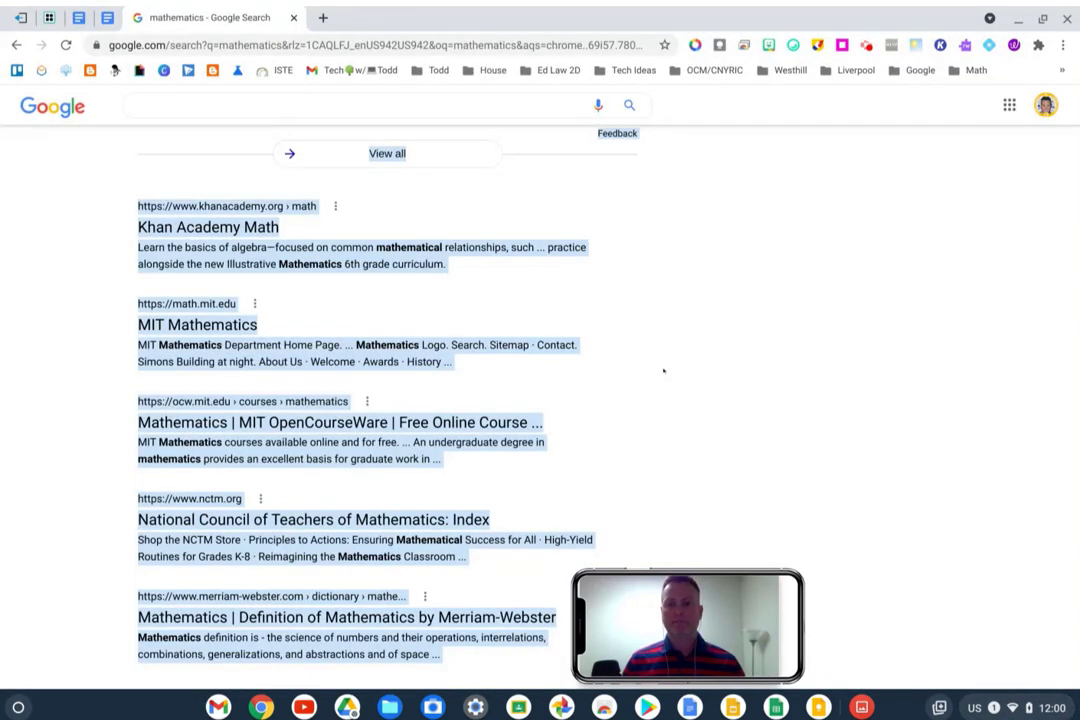
click(663, 371)
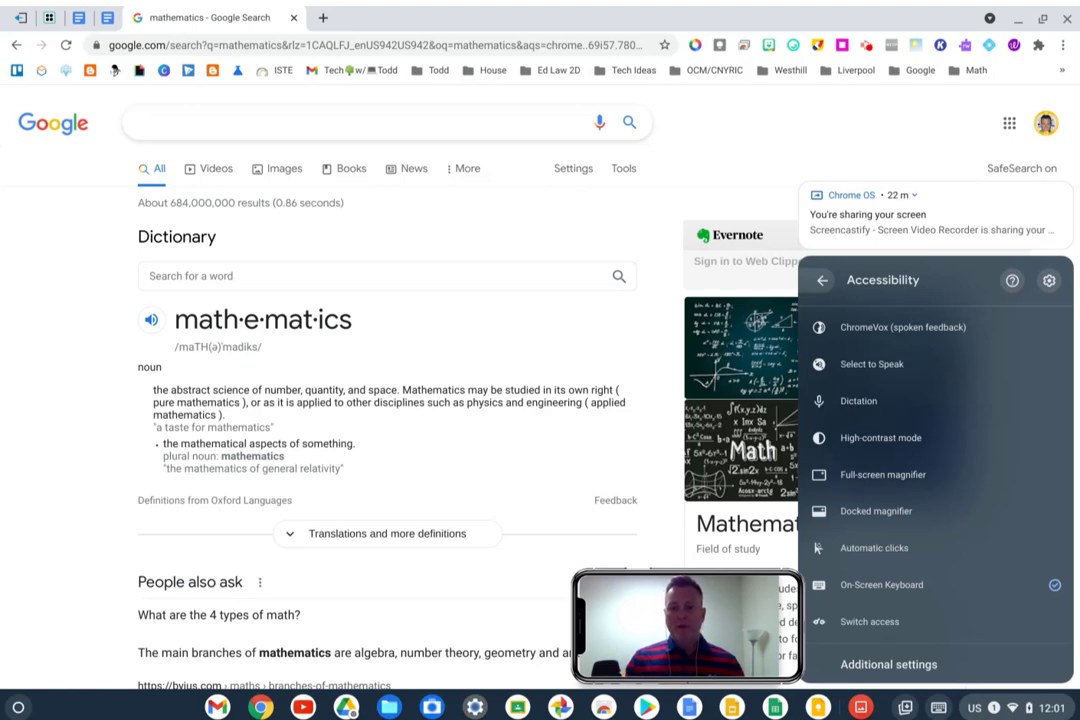
Close the accessibility options, bring up the on-screen keyboard over the search page, and try its hide control
click(652, 457)
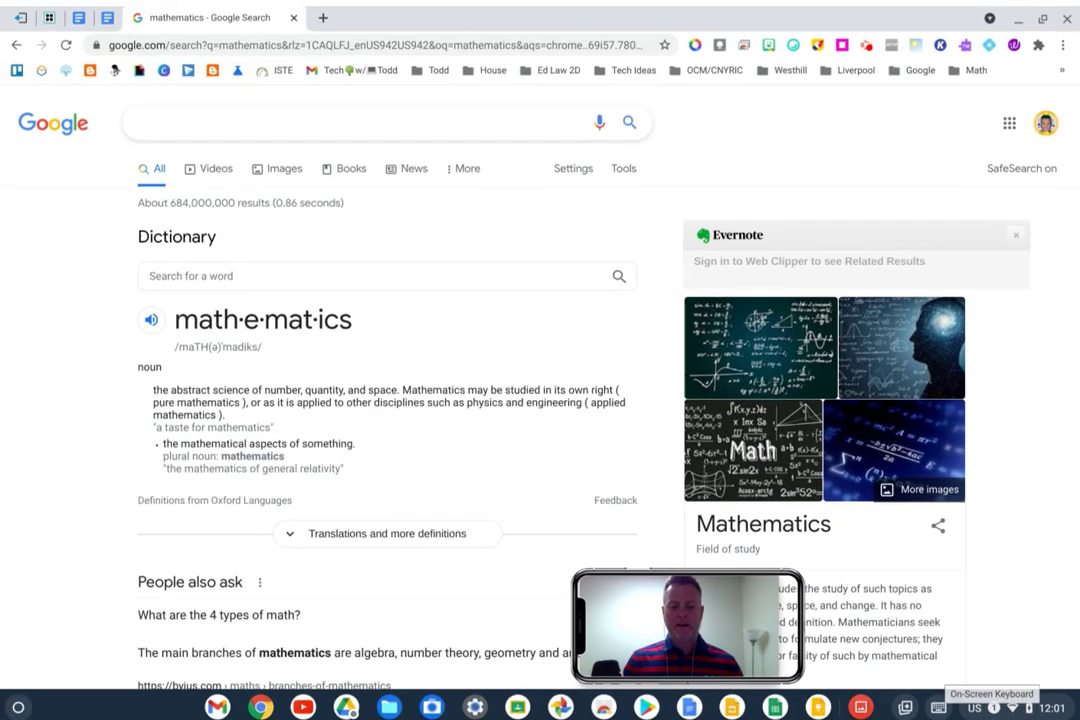
click(516, 670)
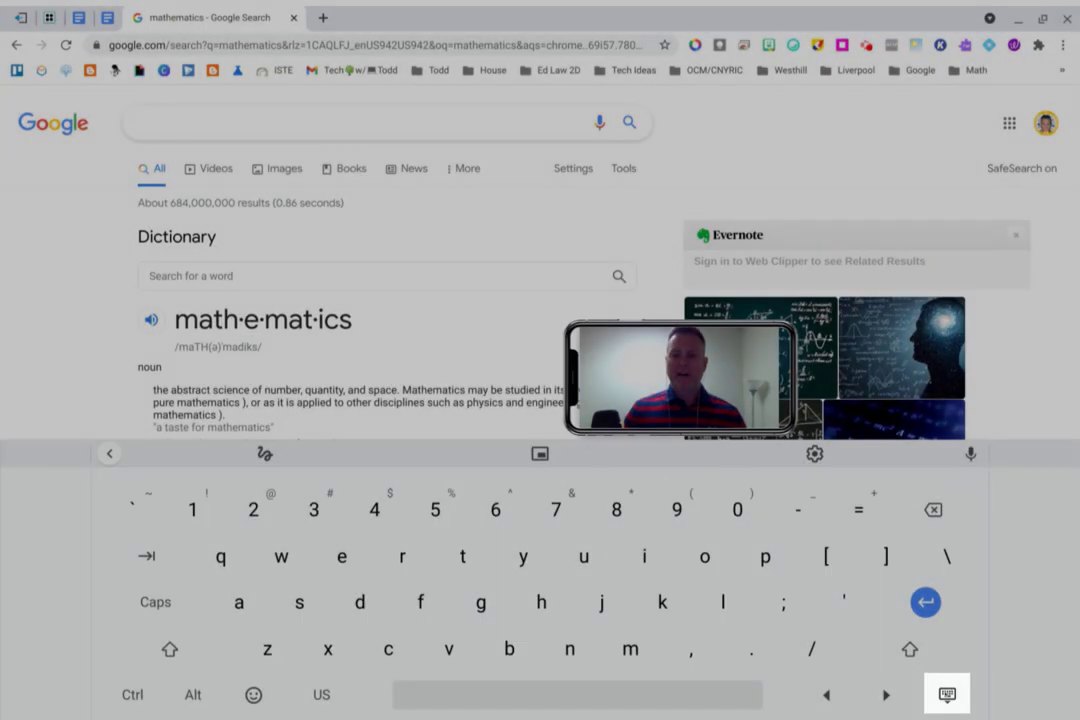
click(947, 694)
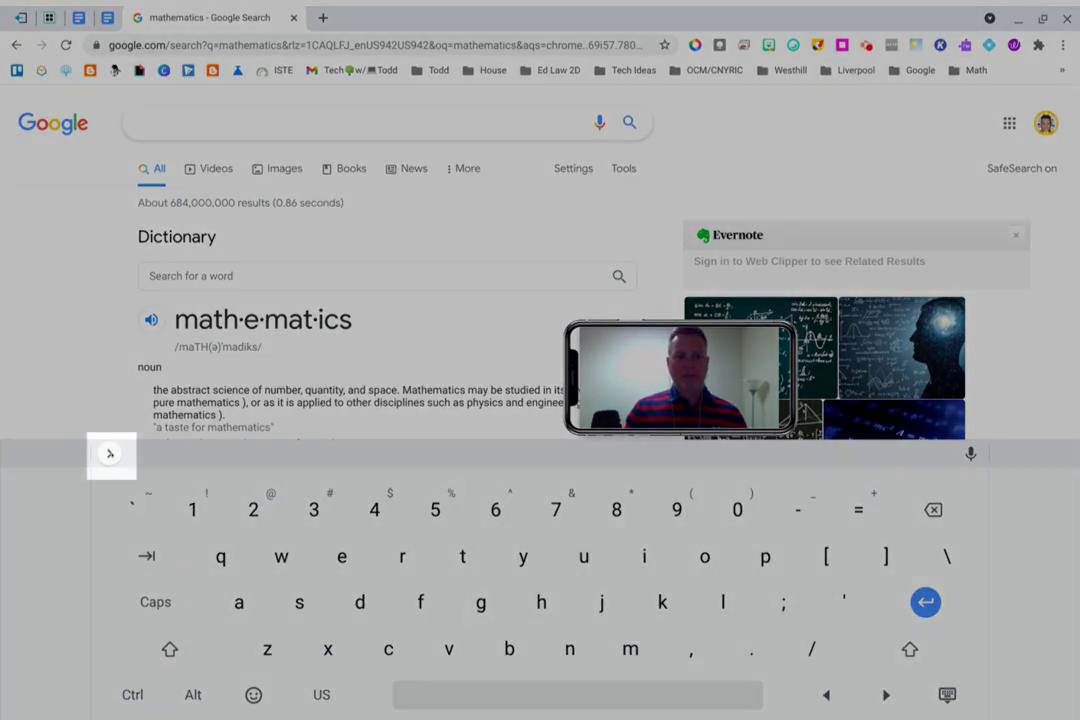
Collapse and re-expand the toolbar of extra input options above the on-screen keyboard
click(110, 454)
click(110, 454)
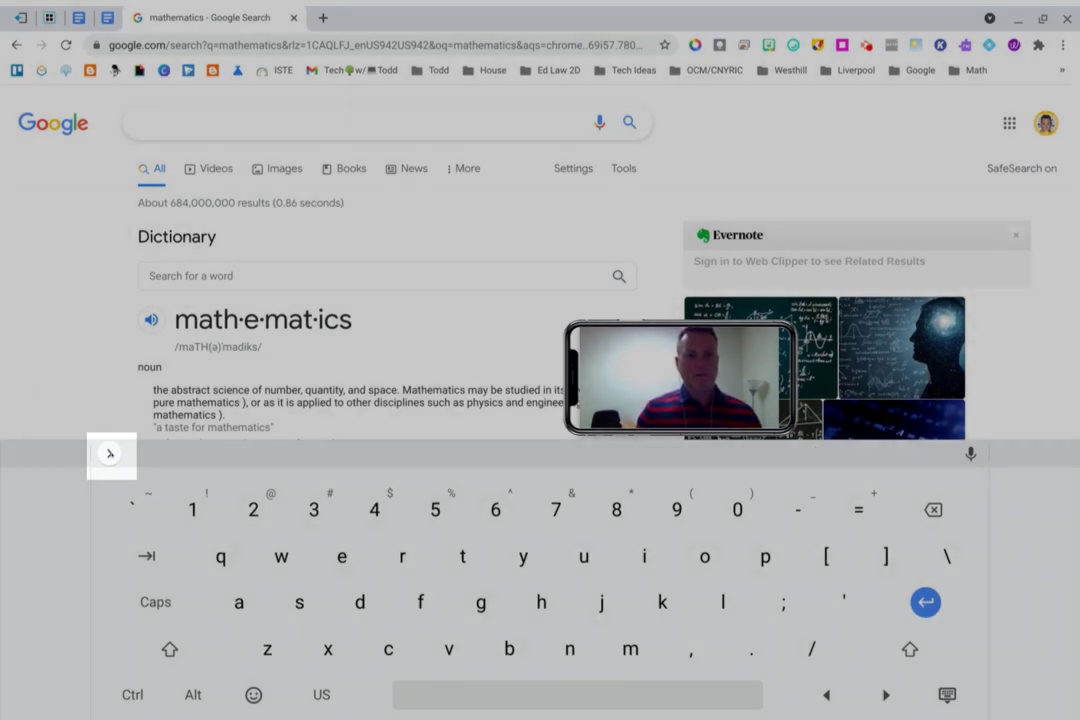
click(110, 454)
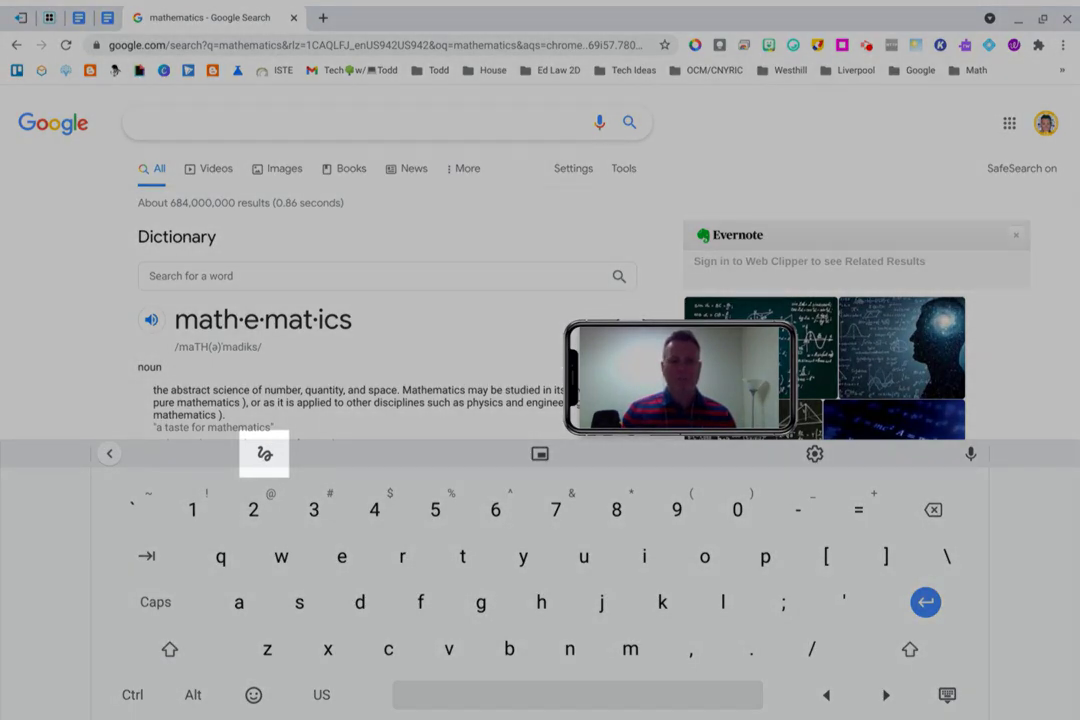
Switch the on-screen keyboard to handwriting input, accept the introductory notice, and handwrite a capital H followed by more strokes
click(264, 453)
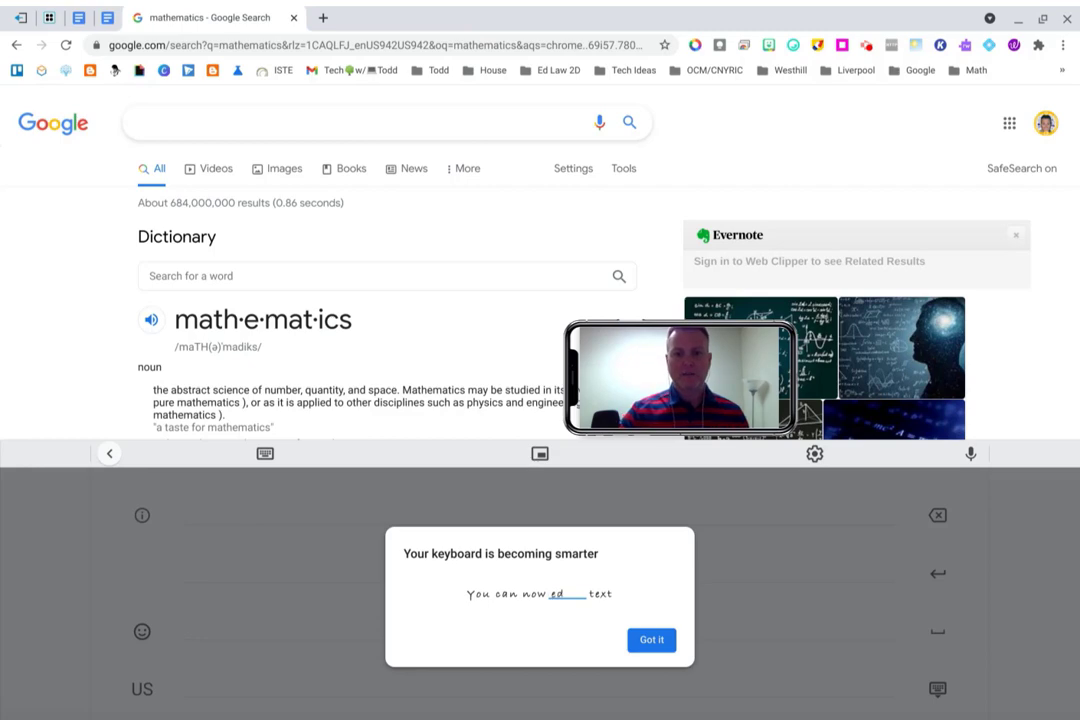
click(652, 640)
drag(339, 516, 342, 575)
drag(382, 516, 384, 571)
mouse_move(341, 551)
mouse_down()
mouse_move(383, 544)
mouse_move(448, 576)
mouse_up()
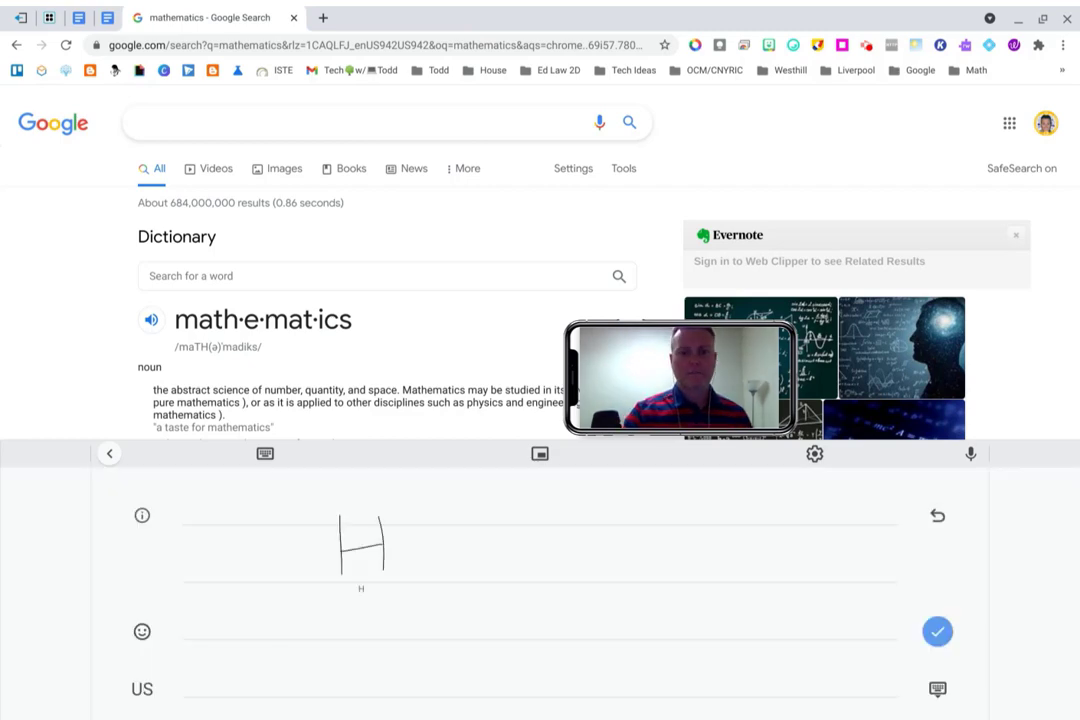
drag(476, 525, 478, 572)
drag(516, 506, 516, 576)
drag(563, 545, 568, 546)
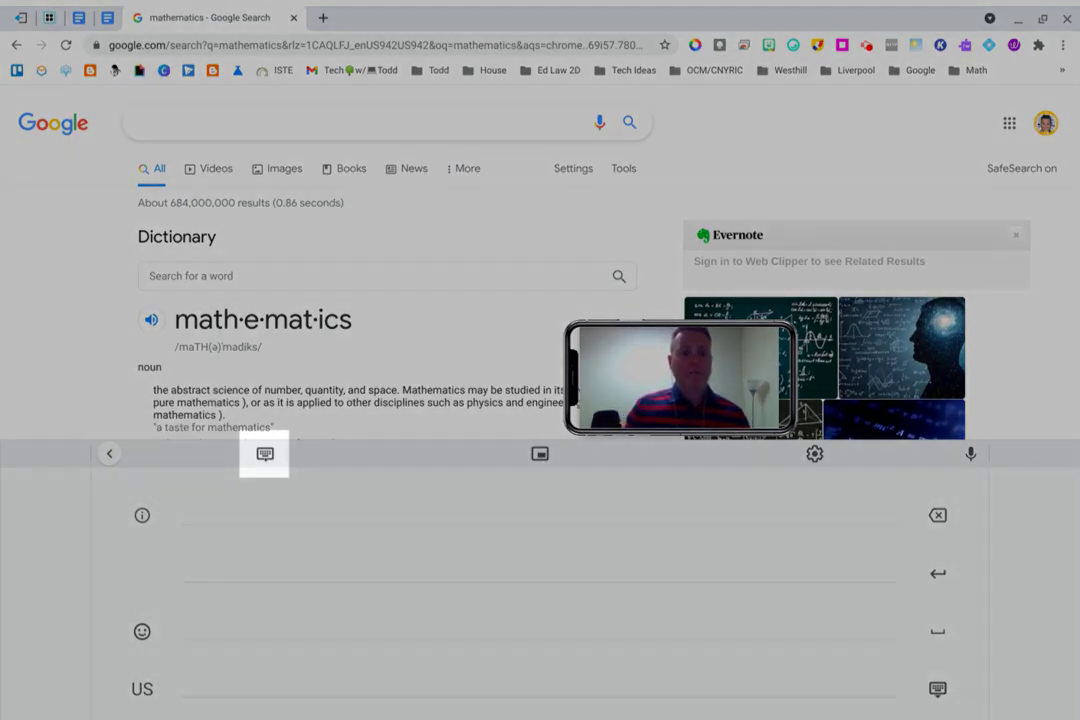
Return the on-screen keyboard to its key layout, switch it to the small floating version, and dock it back to full width
click(265, 453)
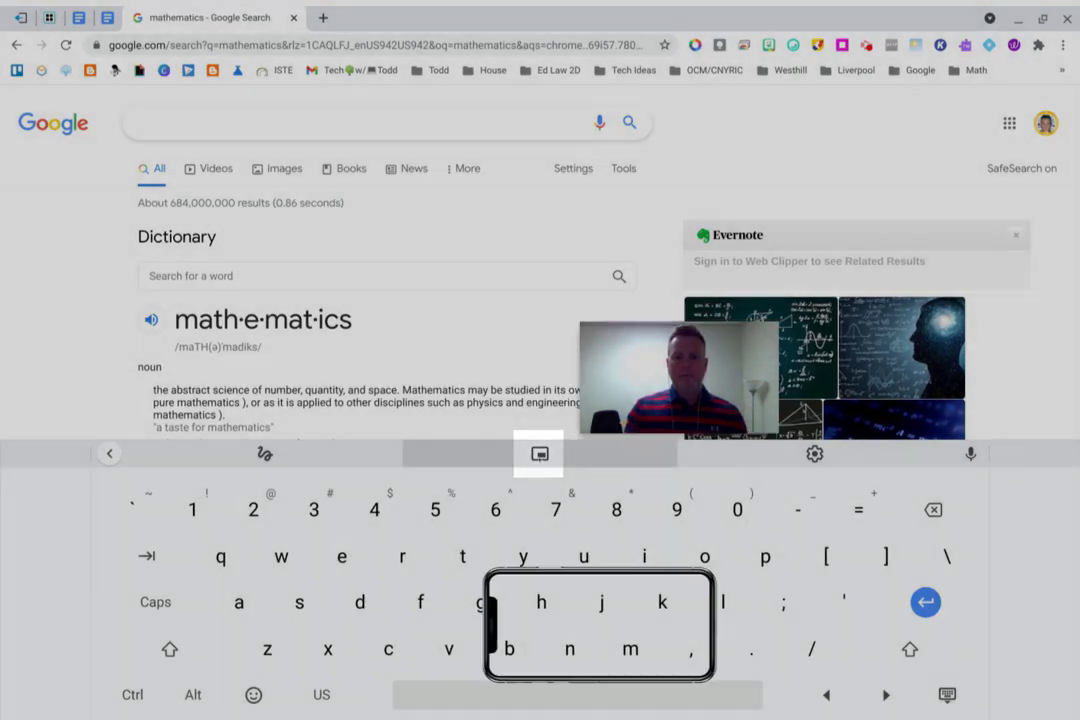
click(539, 453)
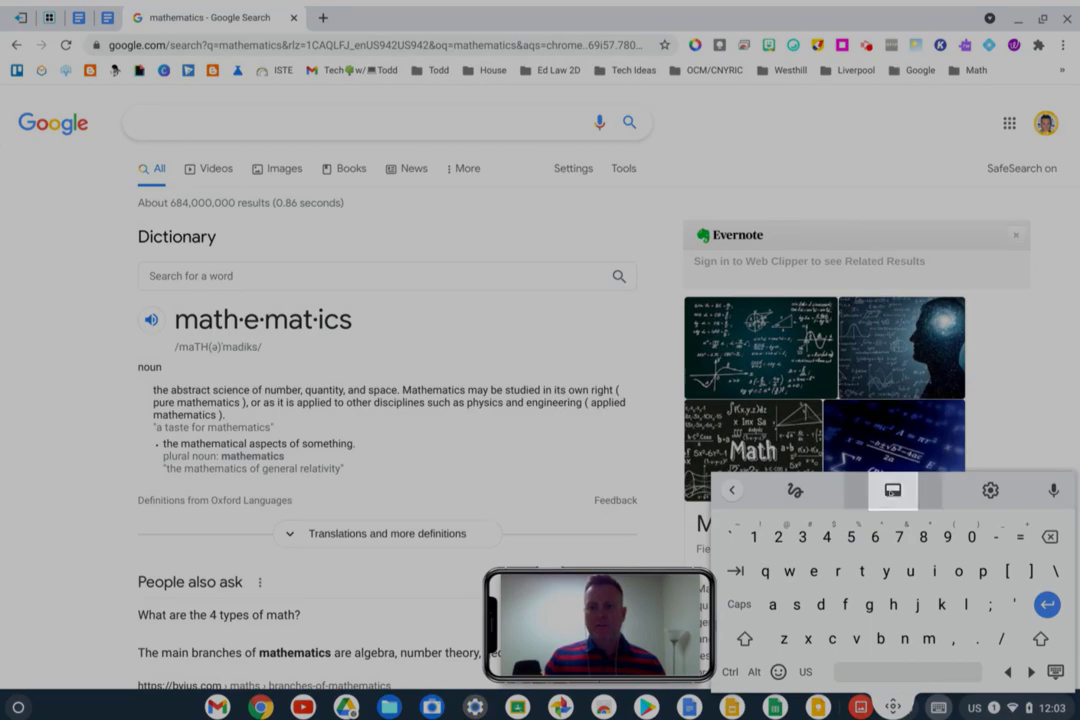
click(893, 490)
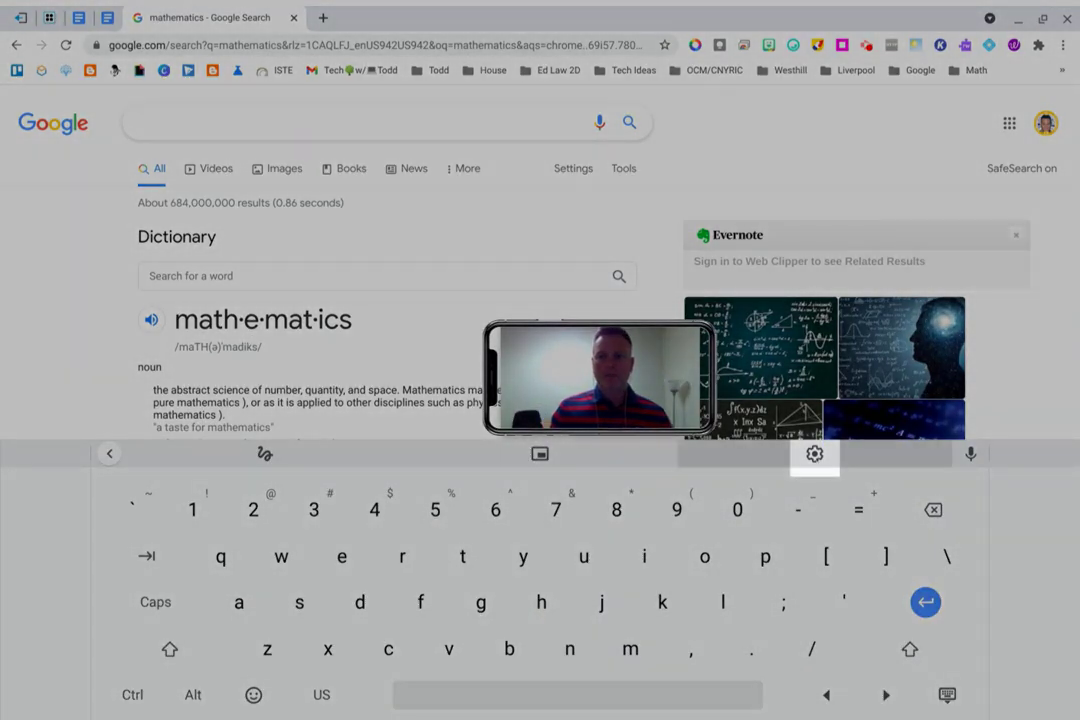
View the on-screen keyboard's input settings, close them, and bring the keyboard back over the search page
click(815, 455)
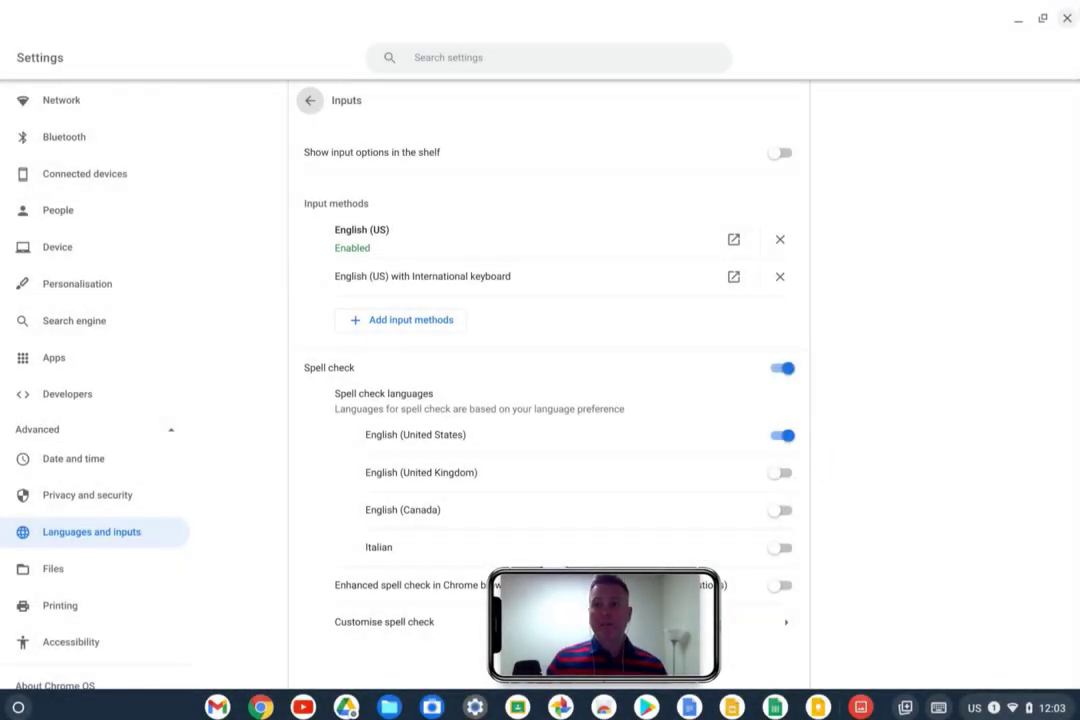
click(1067, 18)
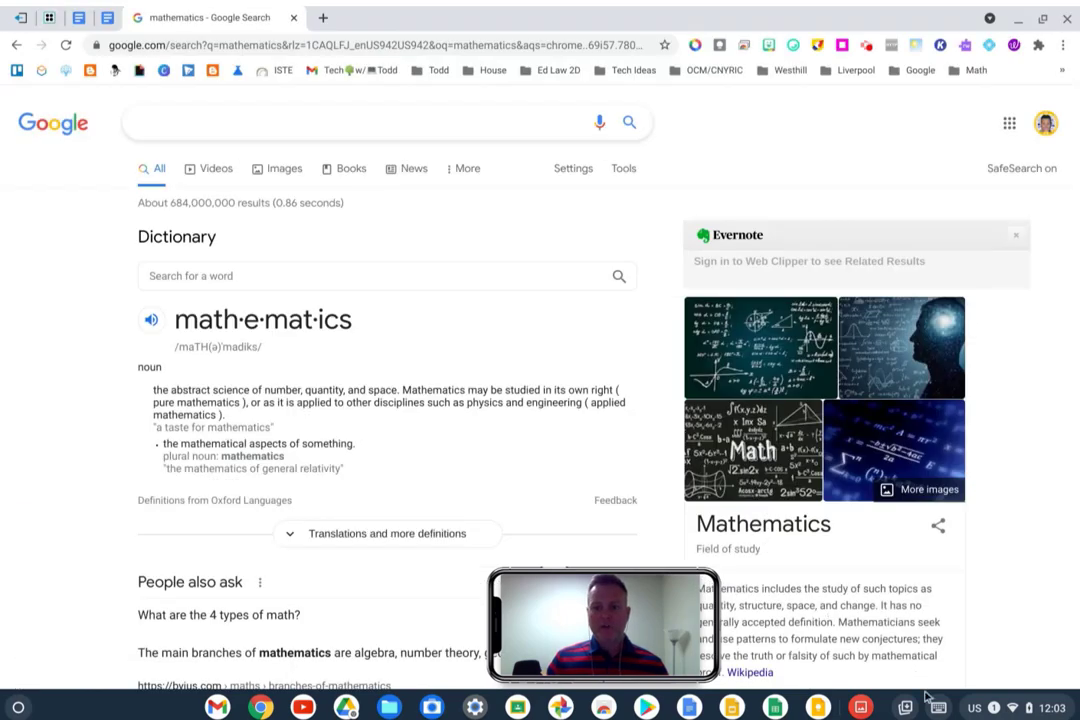
click(935, 705)
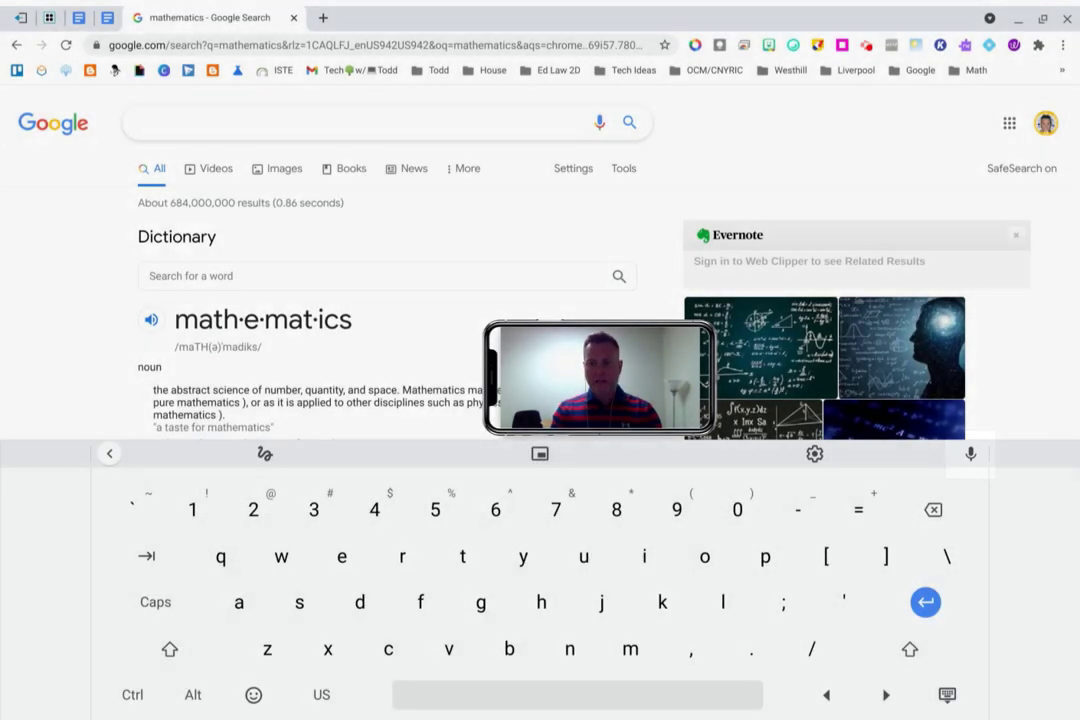
Dictate "Bengal tigers" into the Google search box, and show the keyboard's emoji palette before returning to the letter keys
click(285, 119)
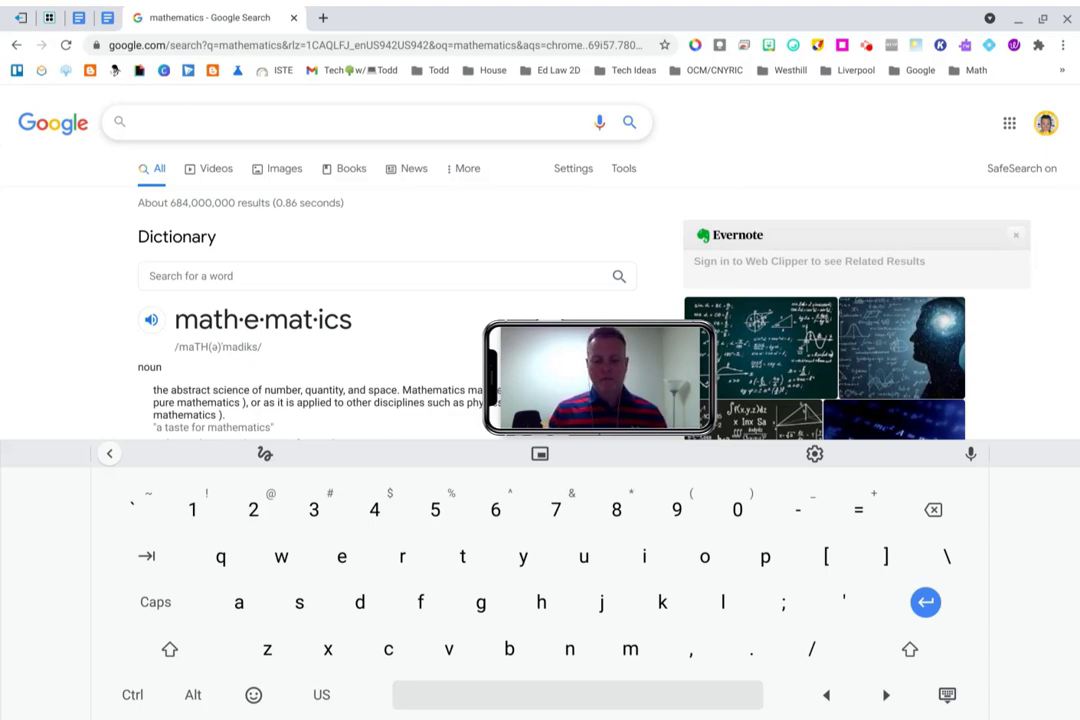
click(970, 453)
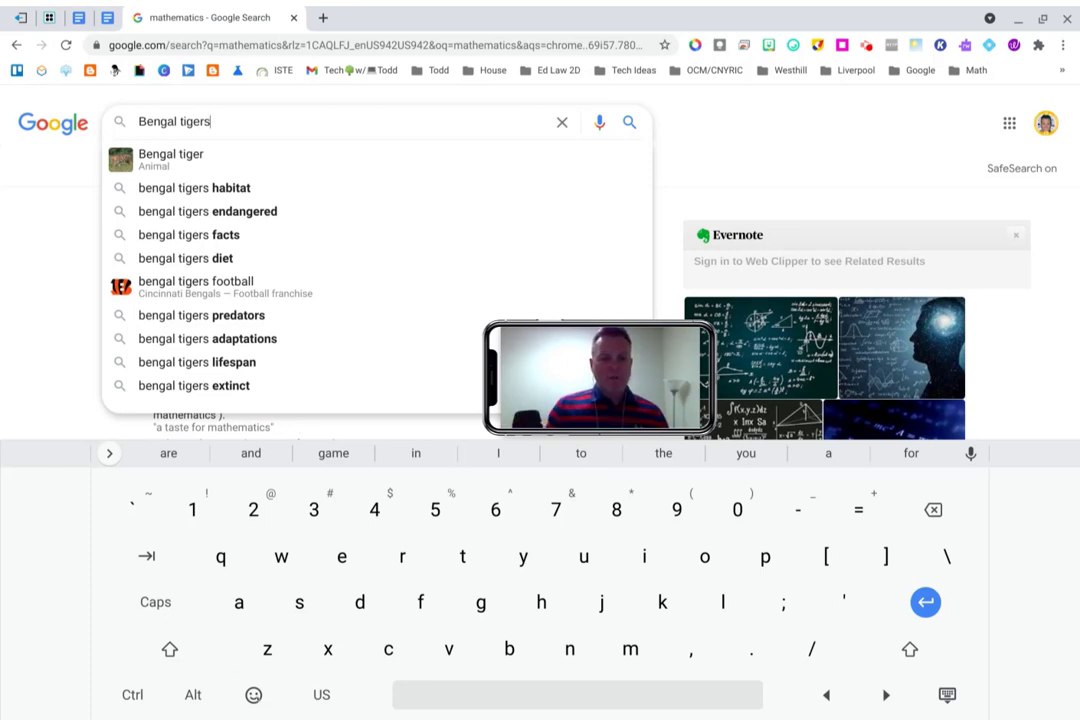
click(253, 694)
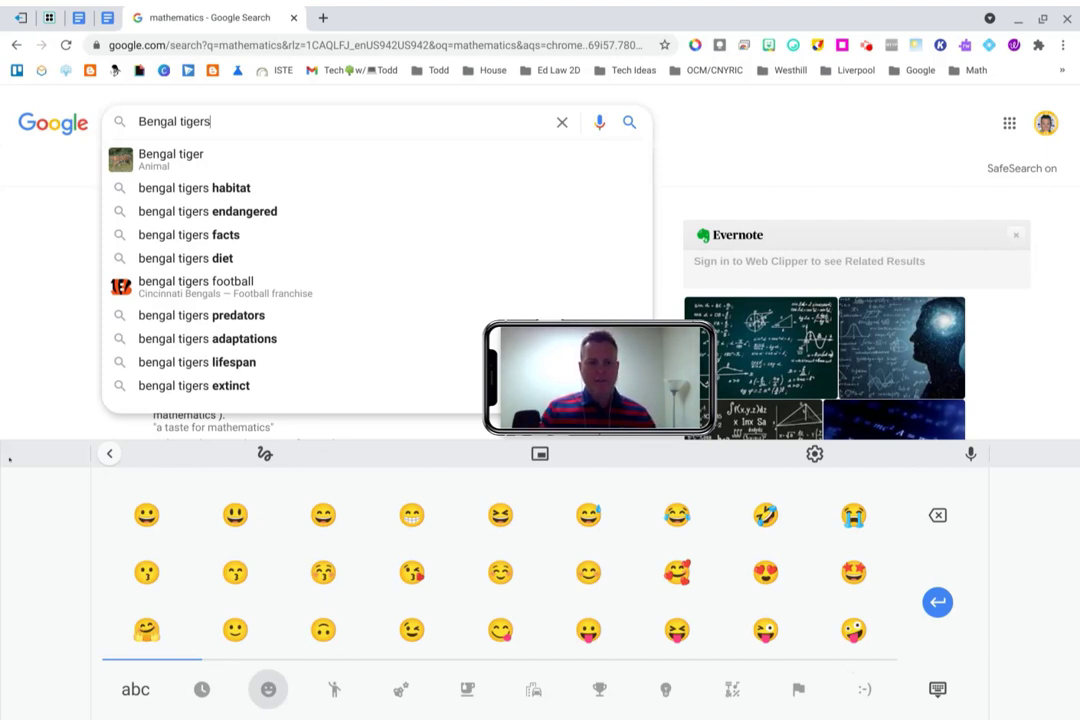
click(128, 668)
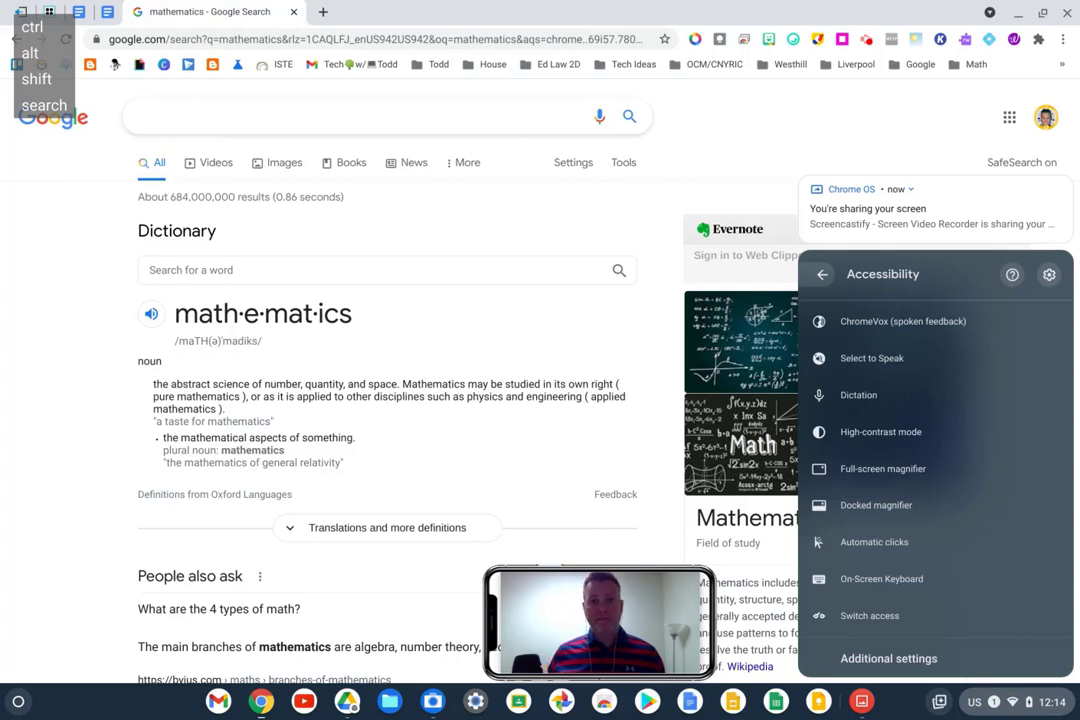
Turn the Large mouse cursor on and off again in the accessibility options, and turn off Sticky keys
scroll(935, 460, down, 5)
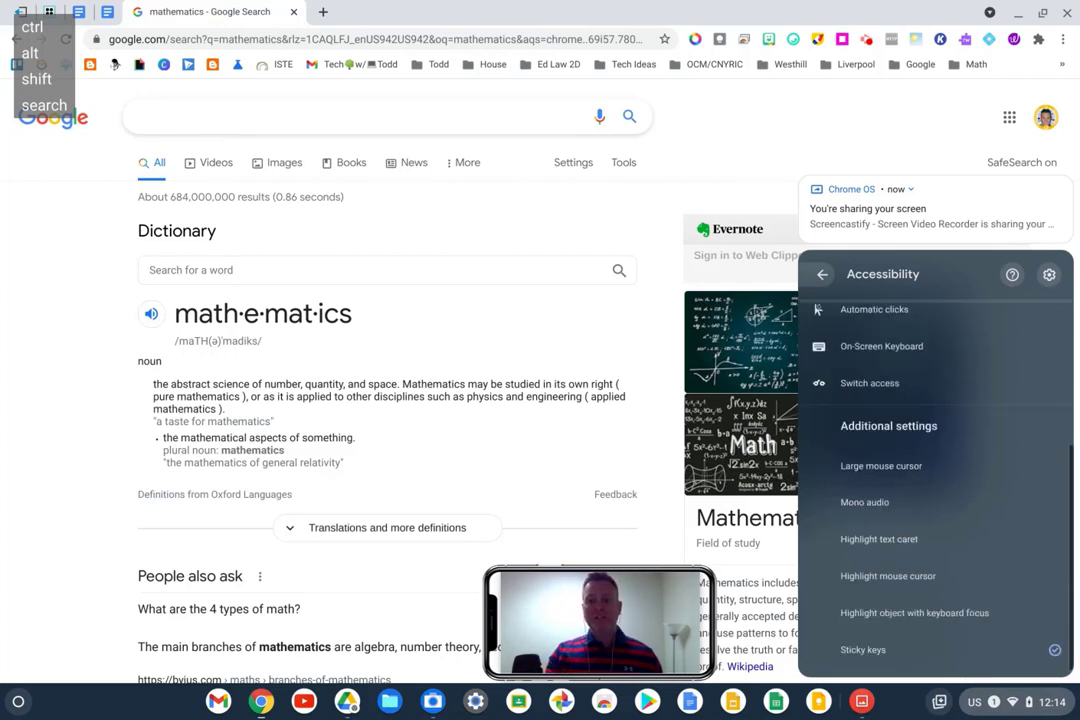
click(902, 467)
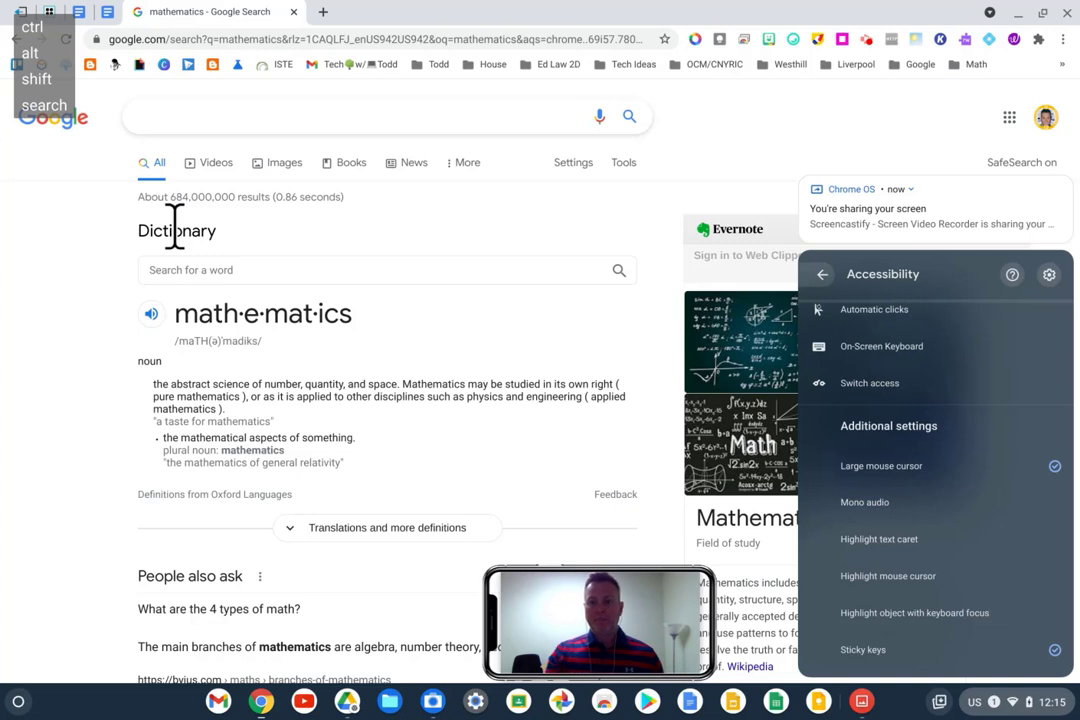
click(936, 466)
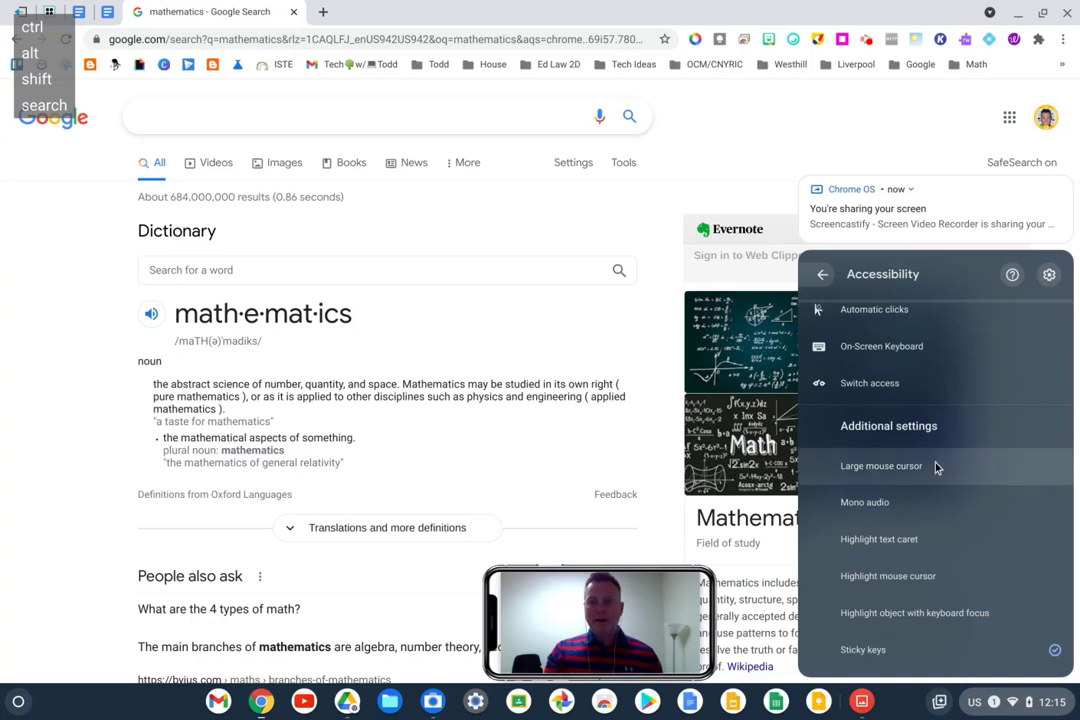
click(918, 651)
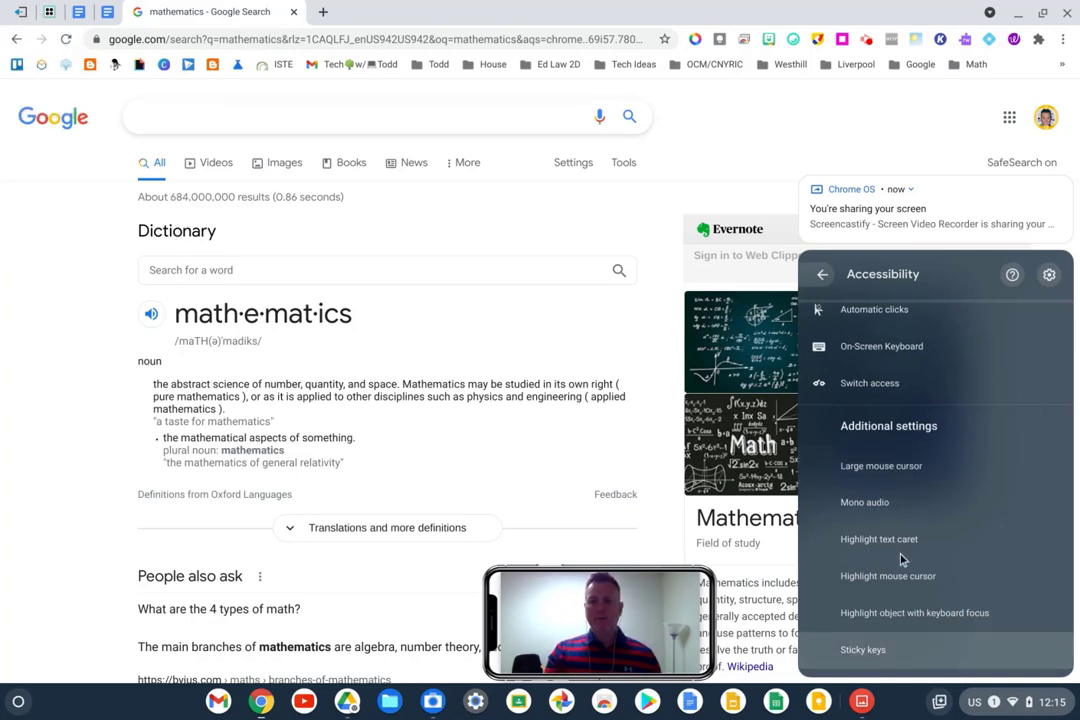
Turn on Highlight text caret and test it by placing the caret in the Google search box and the dictionary word field
click(885, 508)
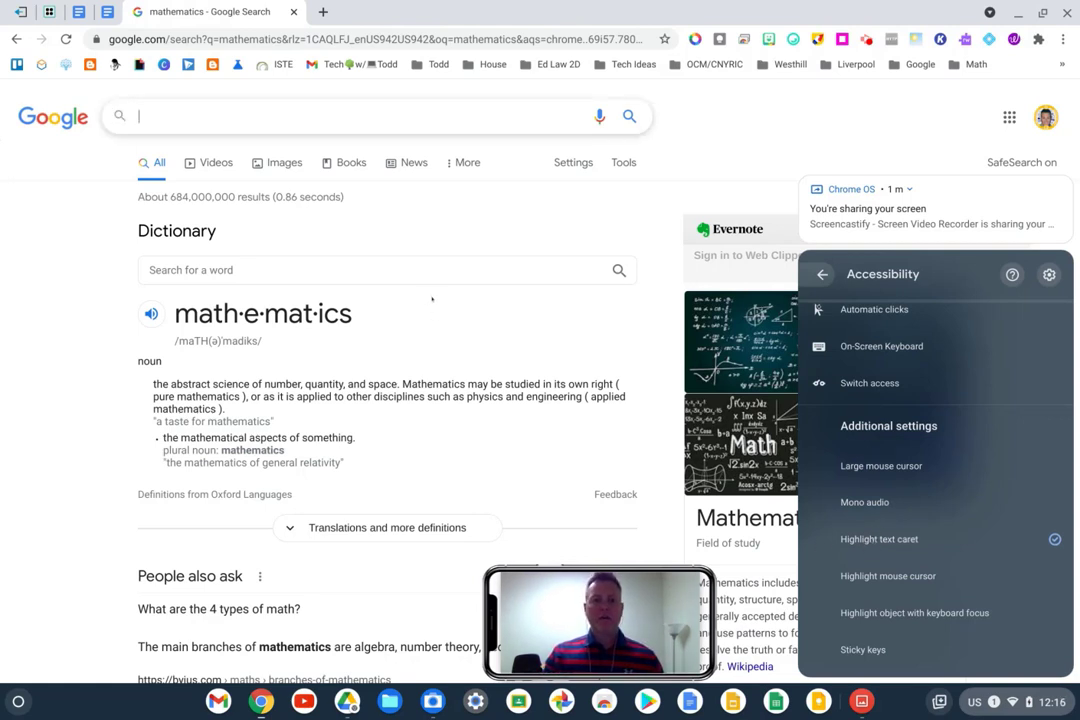
click(178, 266)
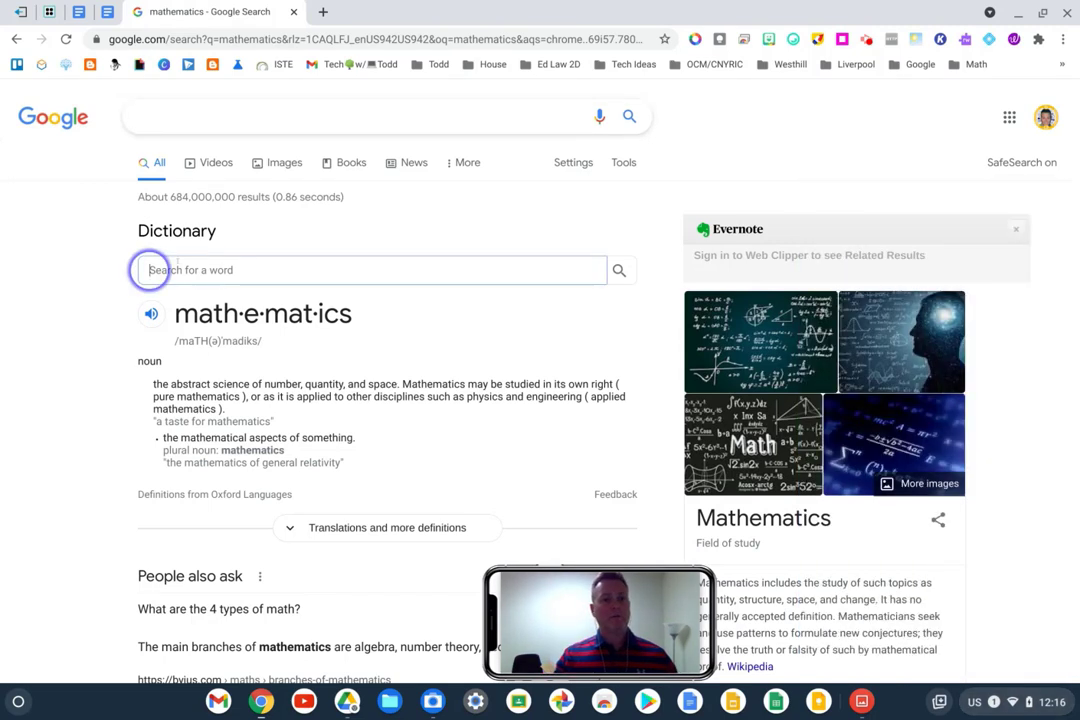
click(145, 115)
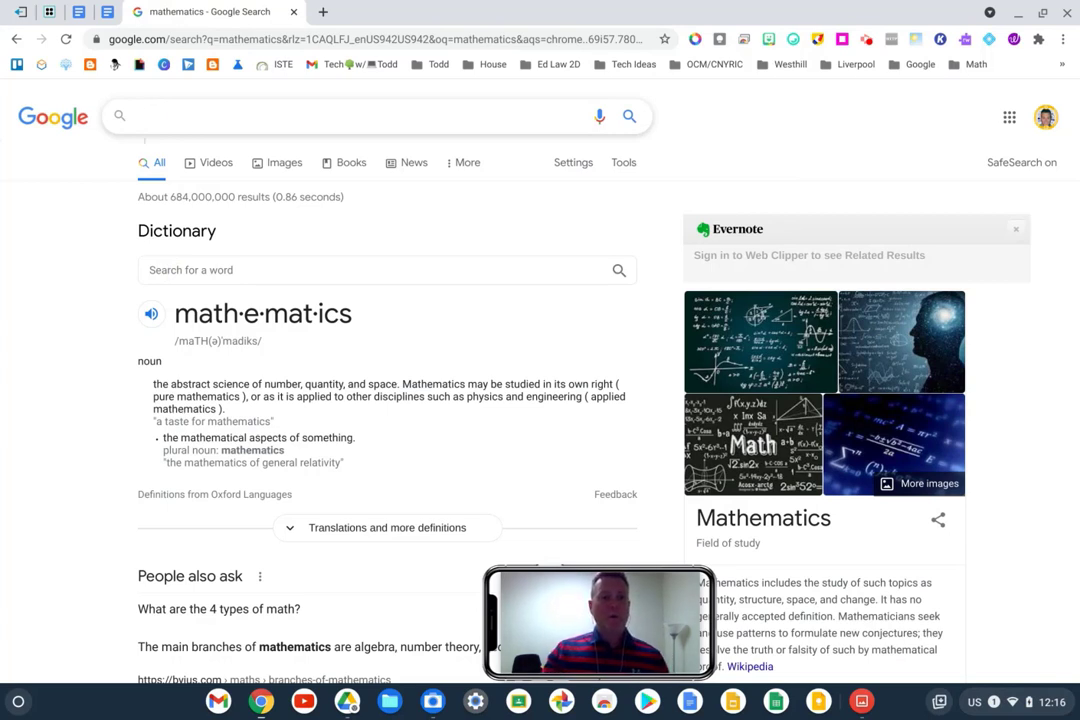
click(170, 270)
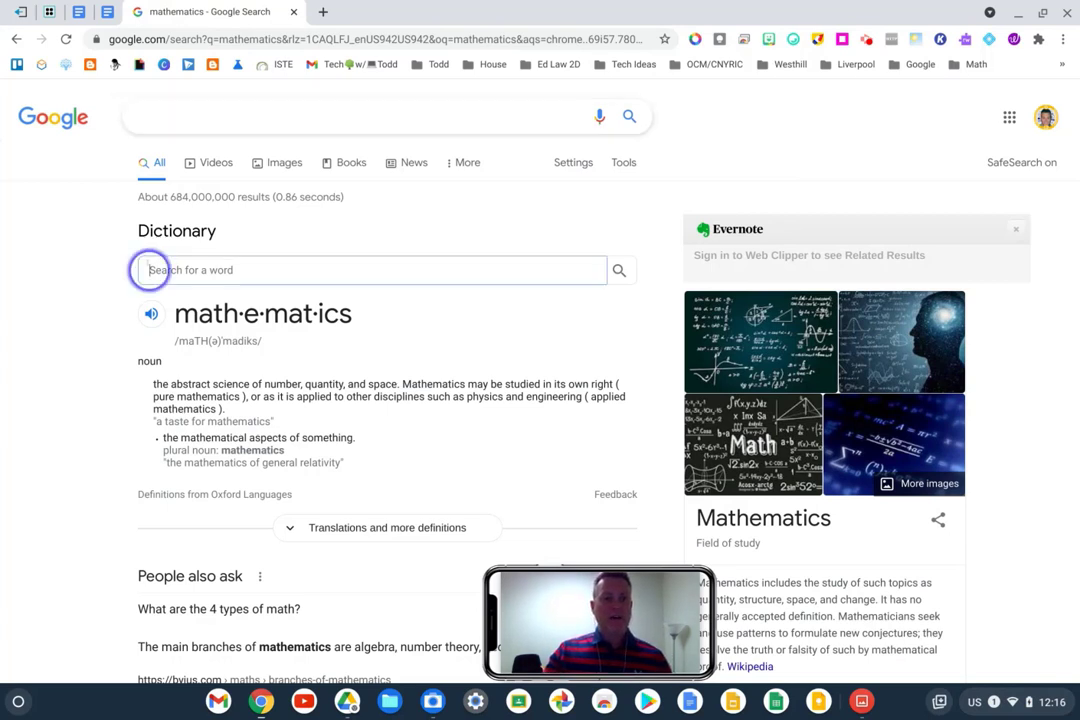
click(85, 491)
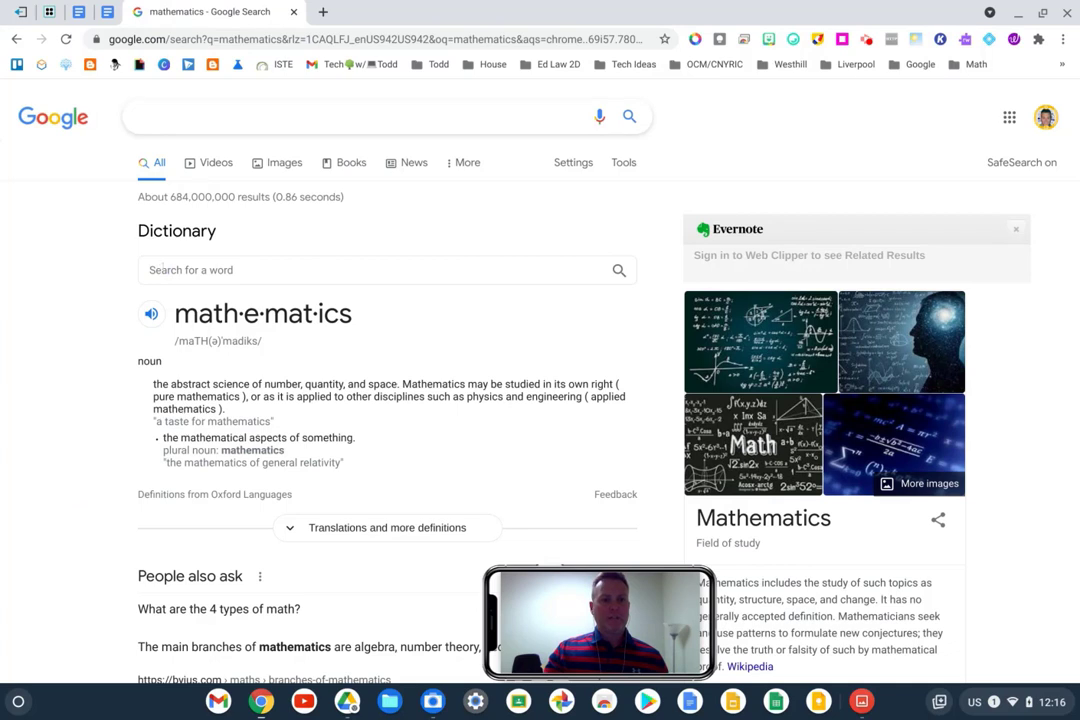
click(152, 270)
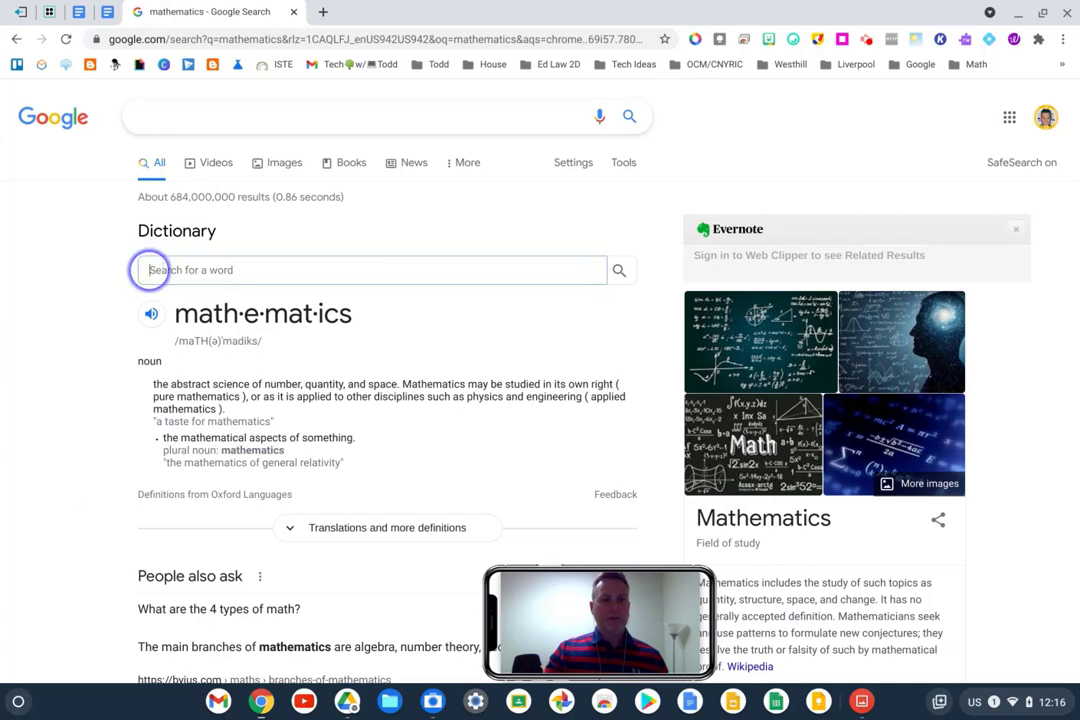
click(60, 528)
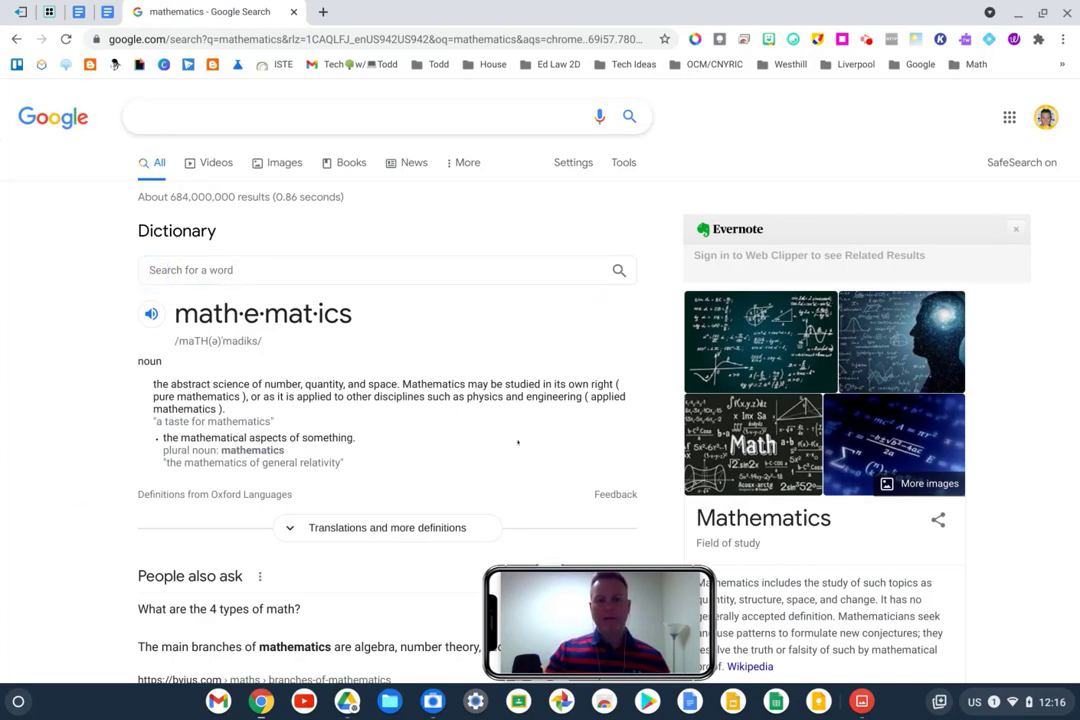
Turn on Highlight mouse cursor and move the pointer around the search page to demonstrate it
click(533, 328)
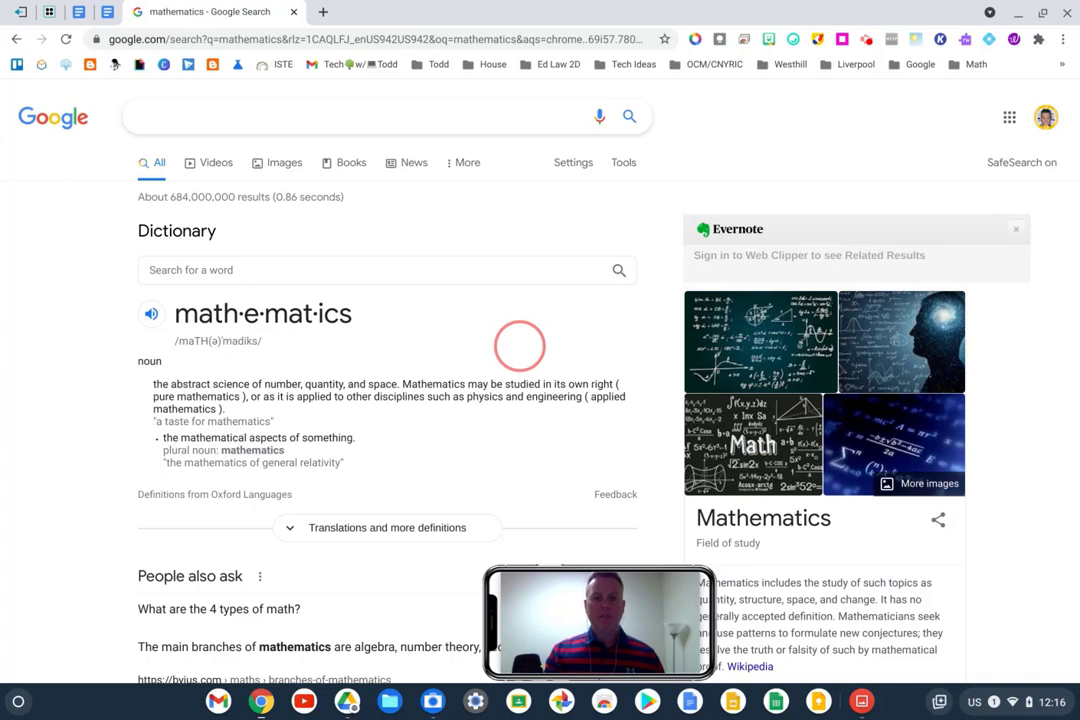
drag(498, 320, 532, 308)
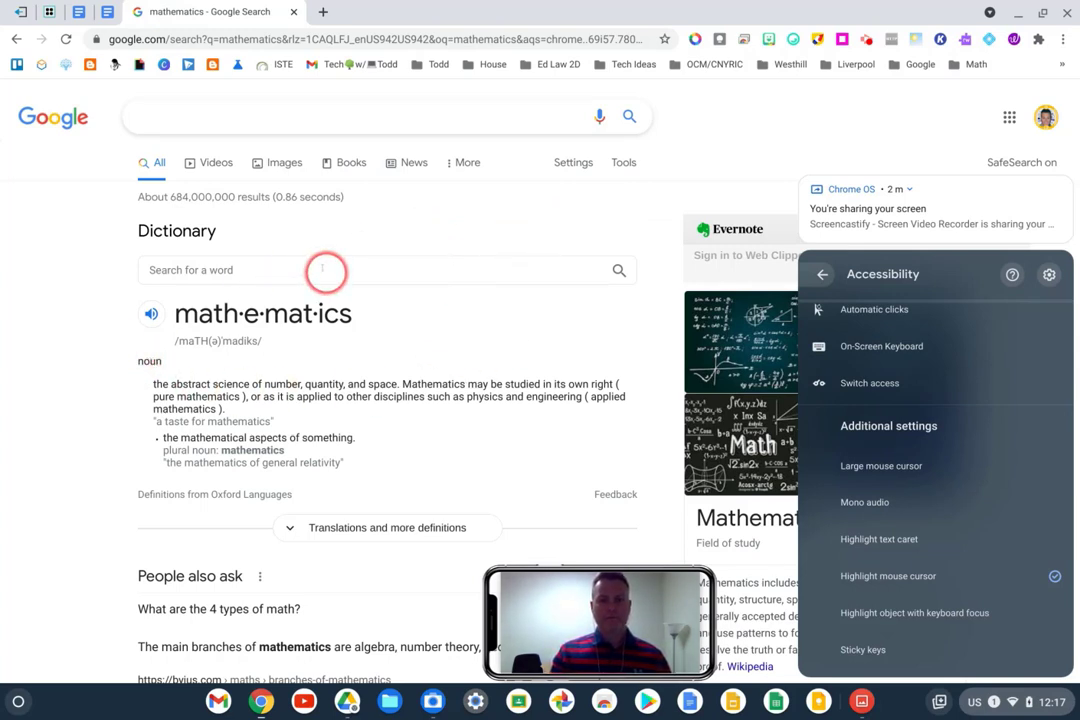
Turn on Highlight object with keyboard focus and test it by focusing the Google search box and the dictionary word field
click(192, 117)
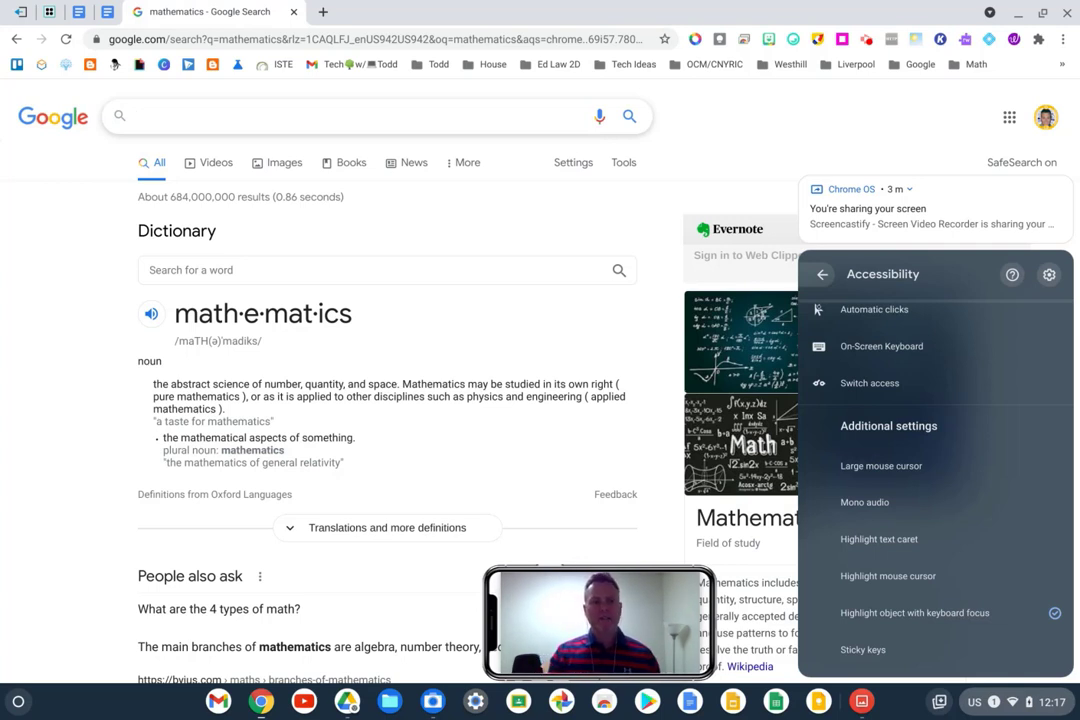
click(154, 269)
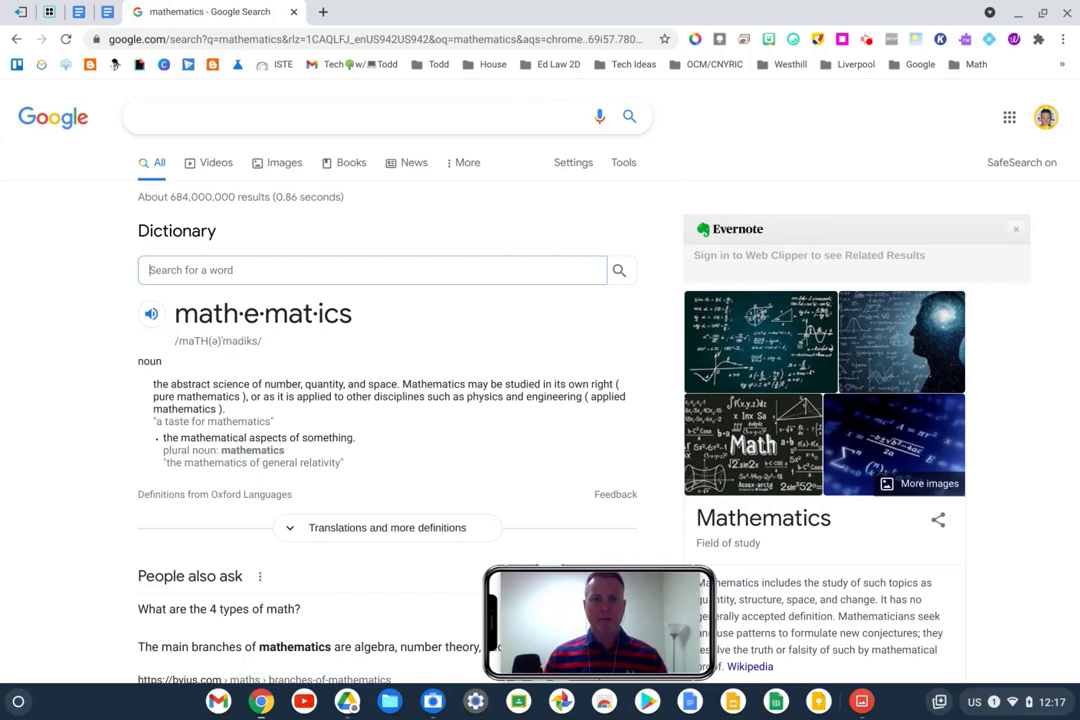
click(70, 371)
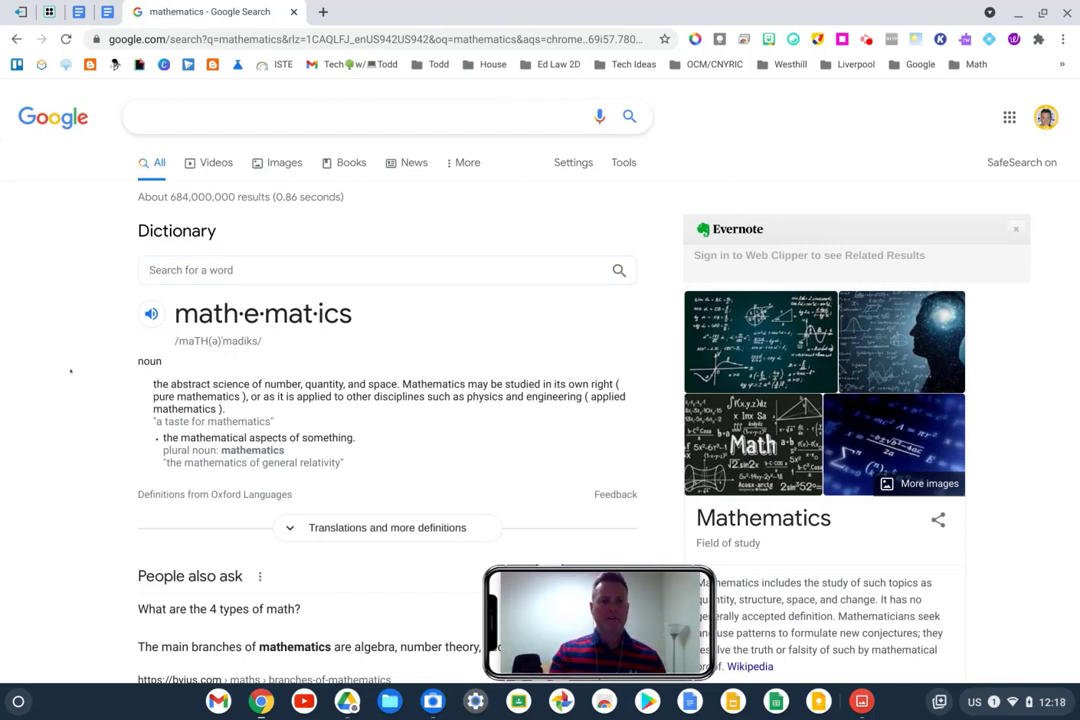
click(155, 266)
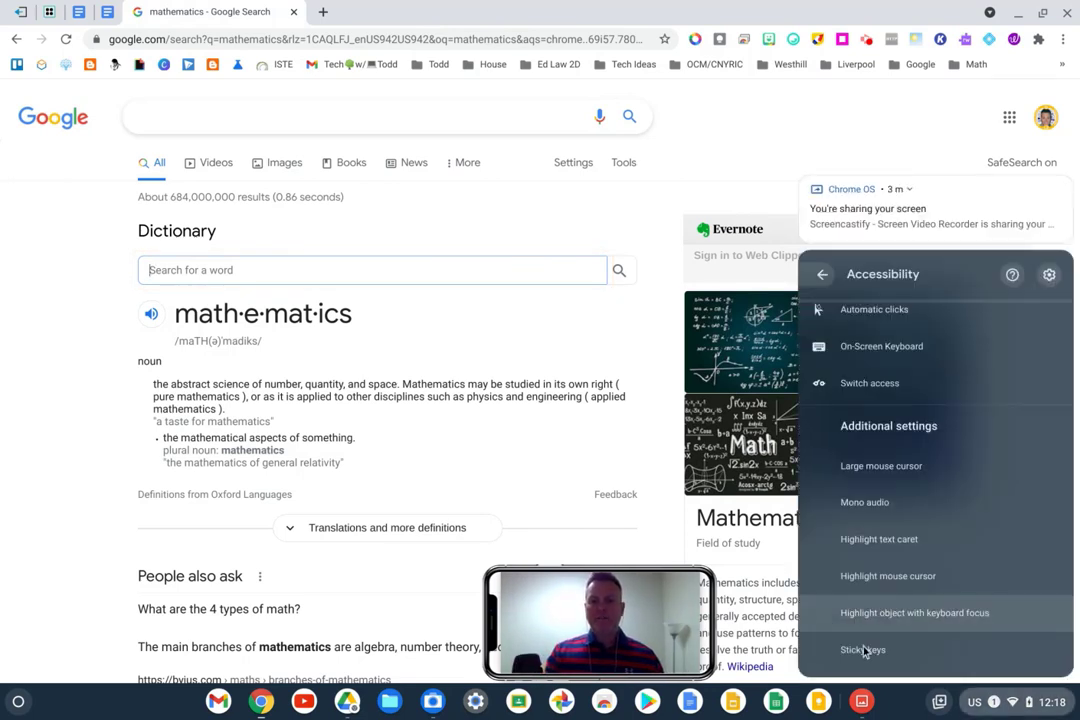
Turn on Sticky keys and copy "noun the abstract science of number," from the dictionary entry
click(860, 650)
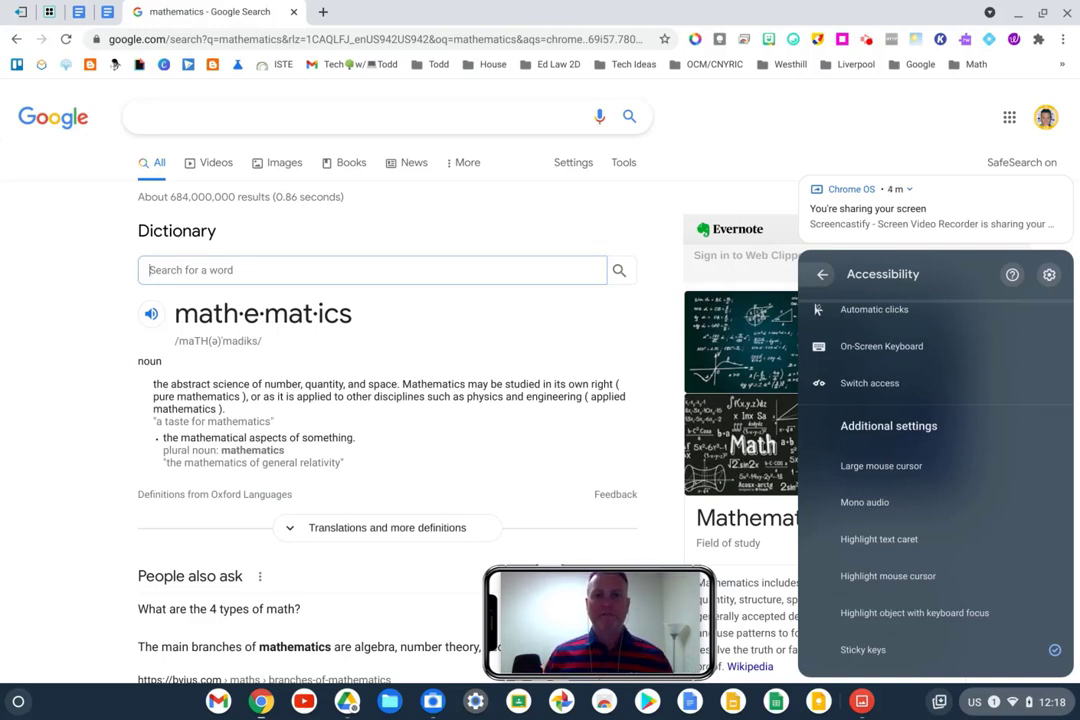
drag(139, 360, 300, 384)
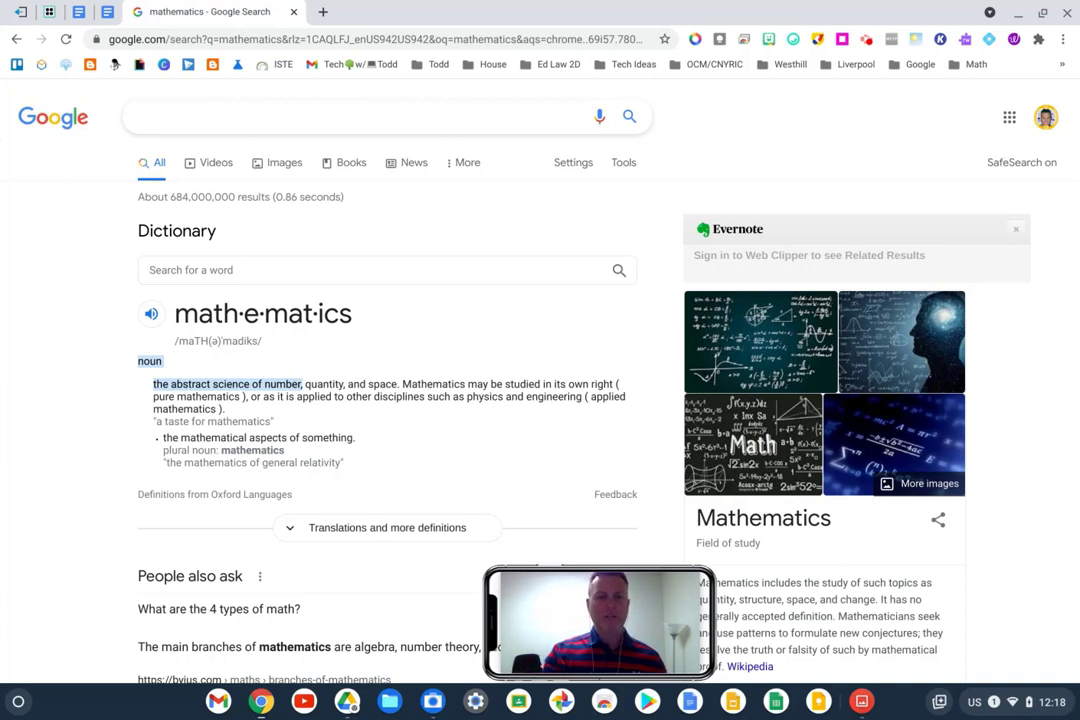
key(ctrl)
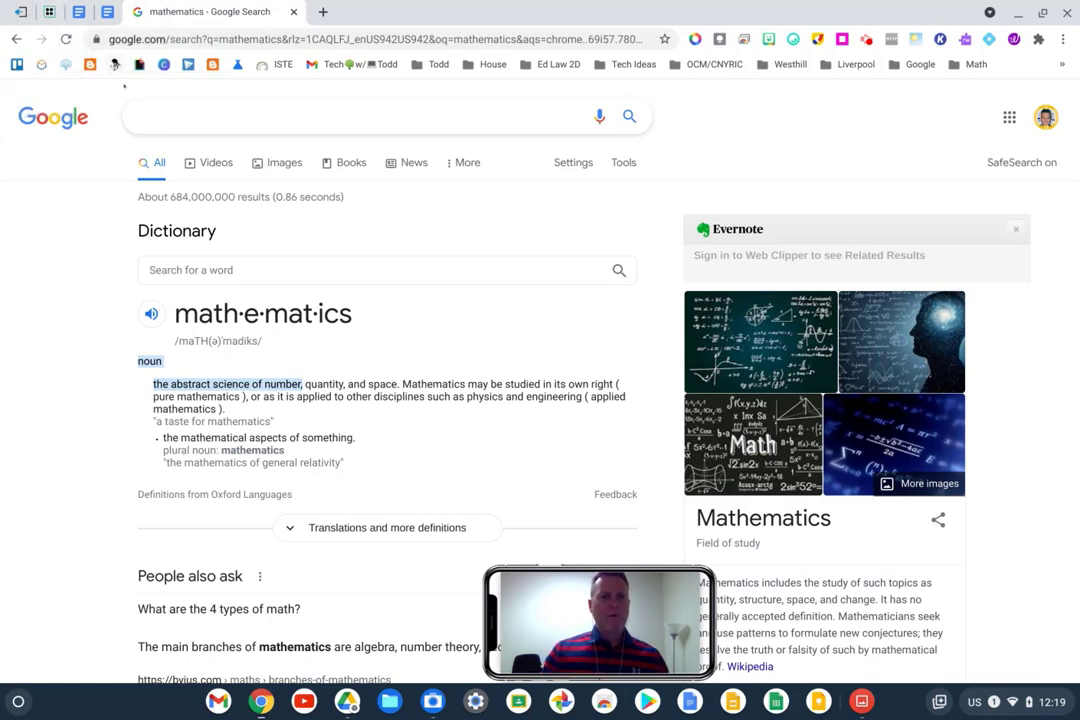
Paste the copied text "noun the abstract science of number," into the Google search box using Sticky keys
click(142, 115)
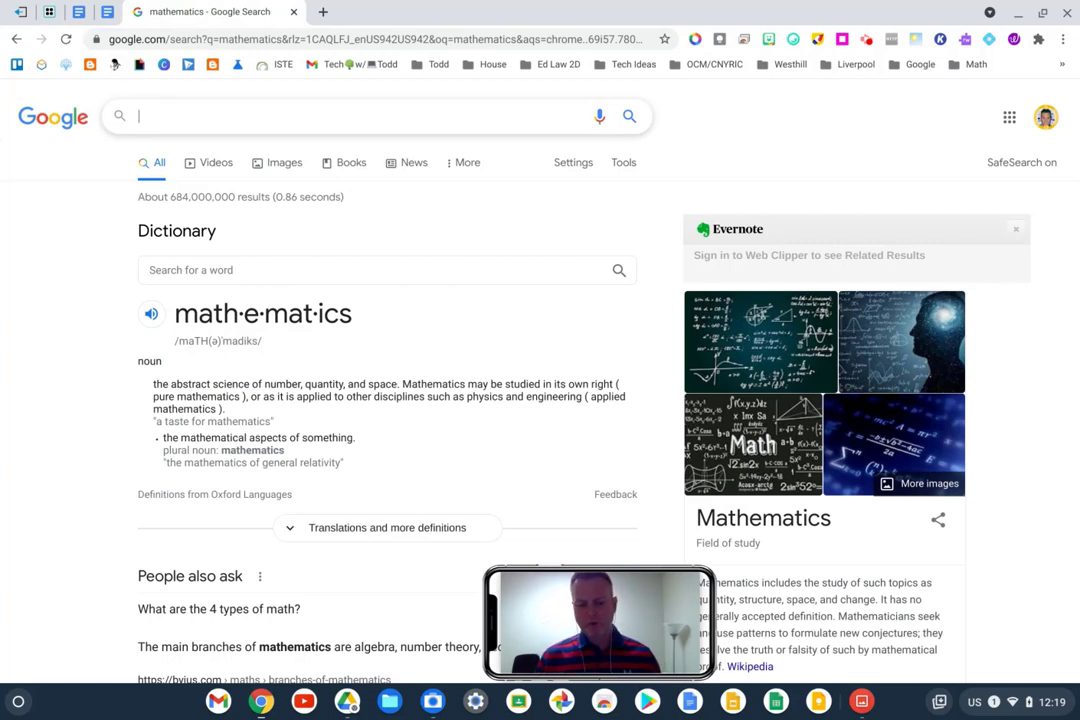
key(ctrl)
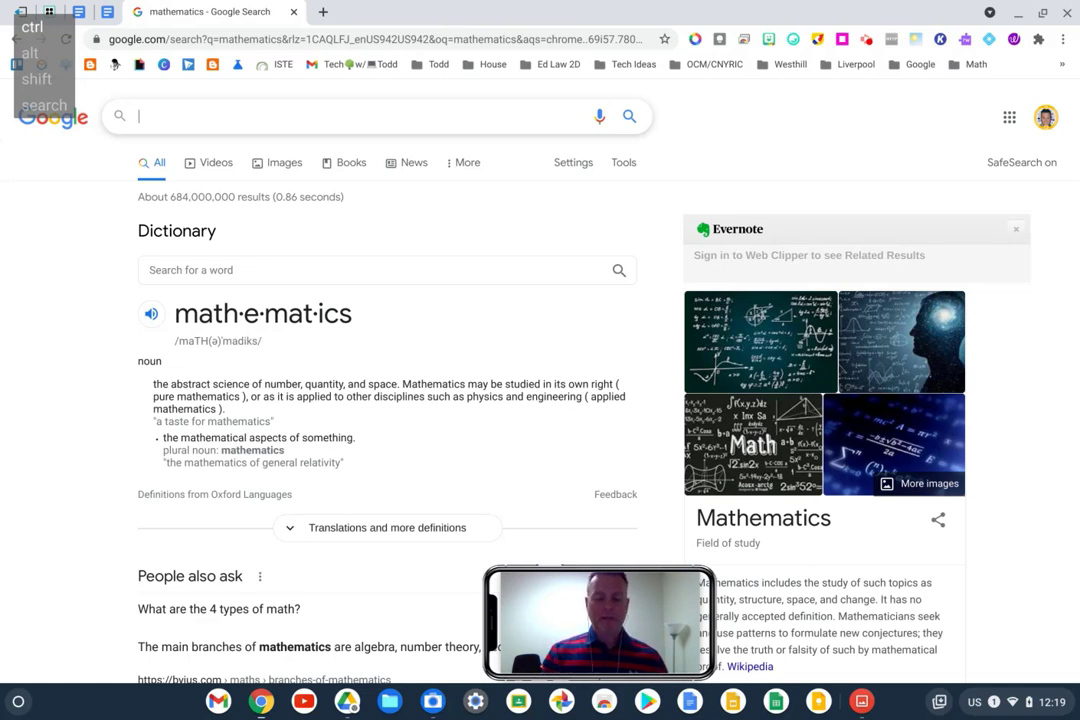
text(noun the abstract science of number,)
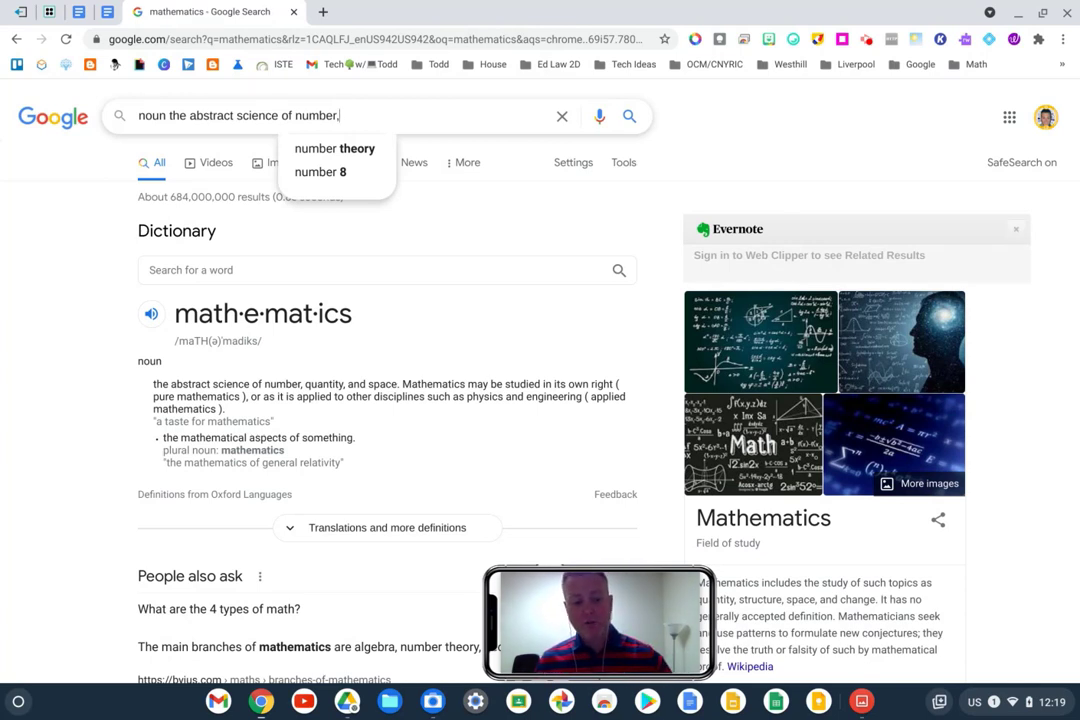
Activate the Search, Shift and Ctrl modifiers together with Sticky keys
key(super)
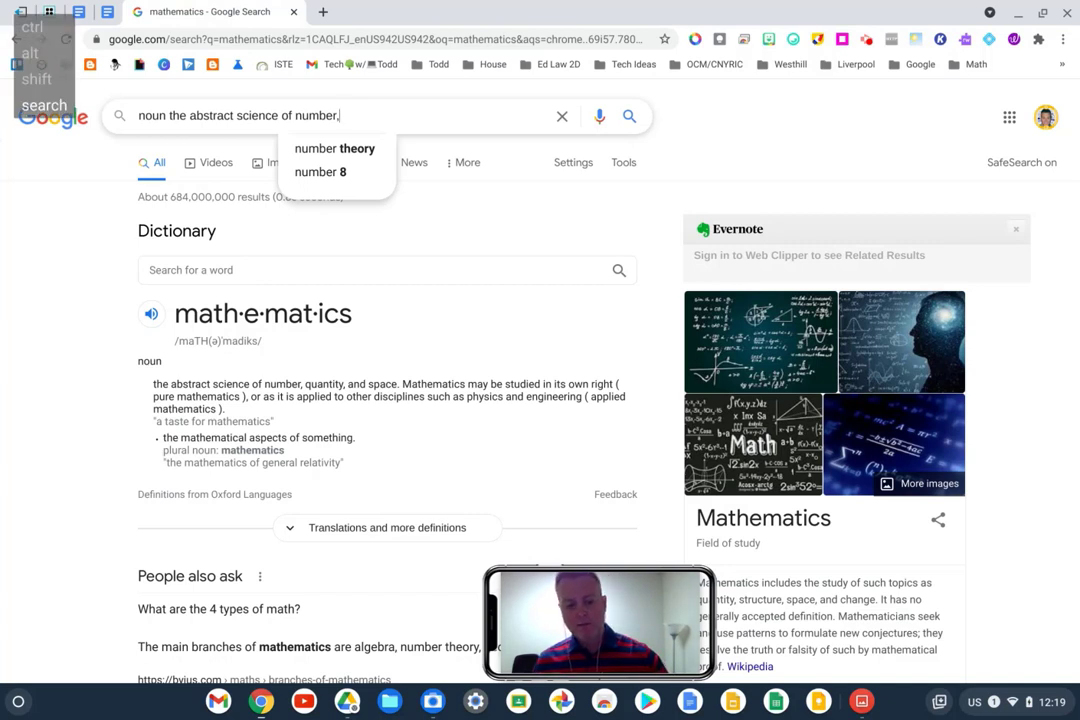
key(shift)
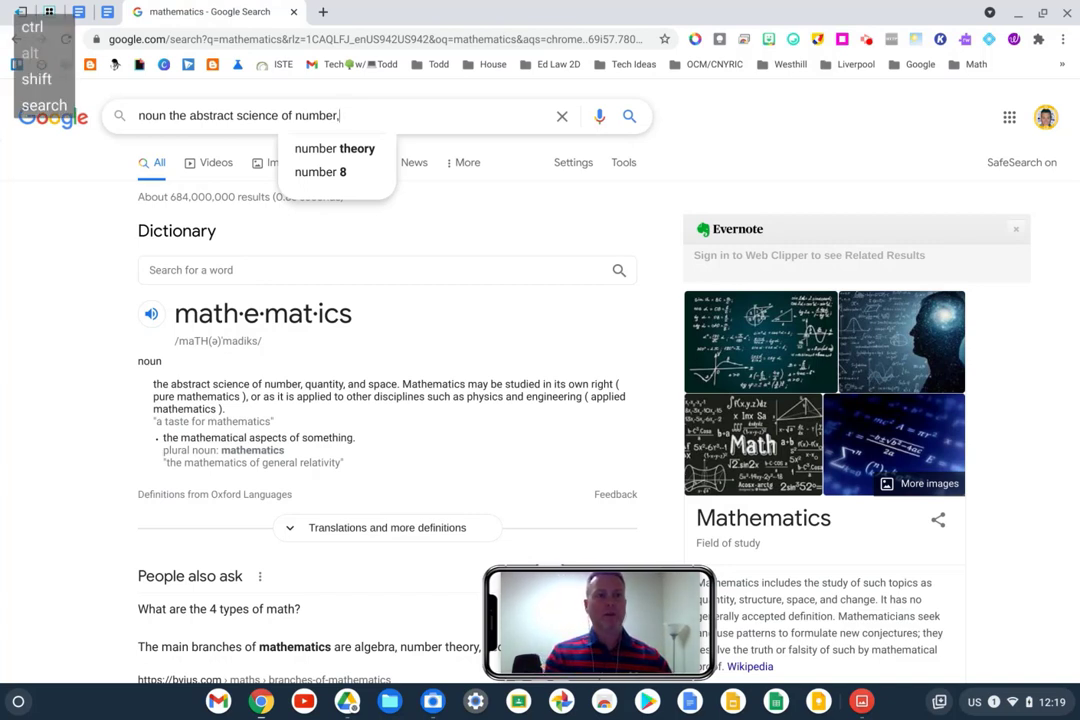